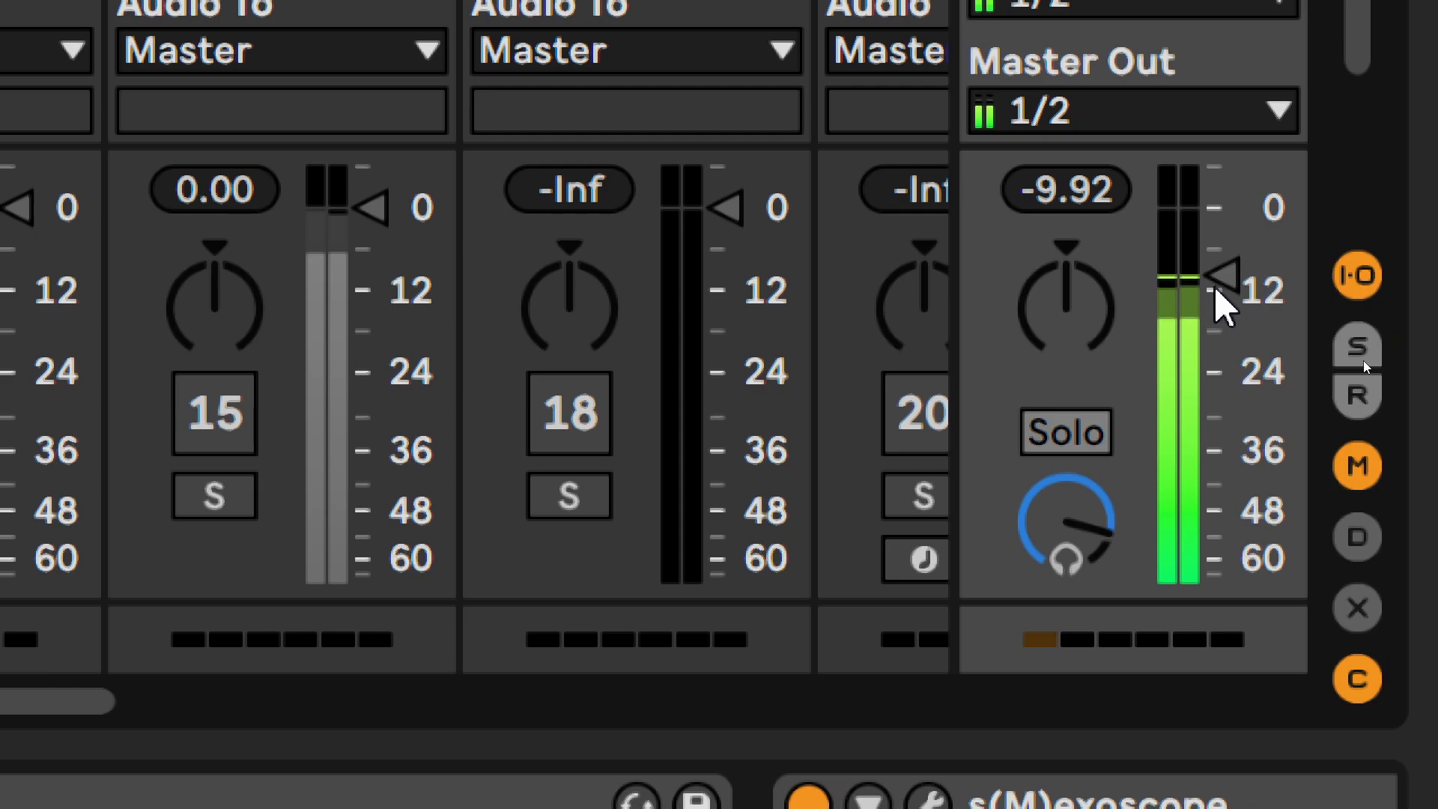
Raise the master track's volume fader and lower the gain of the "mp3, no normalization" clip
drag(1219, 299, 1221, 189)
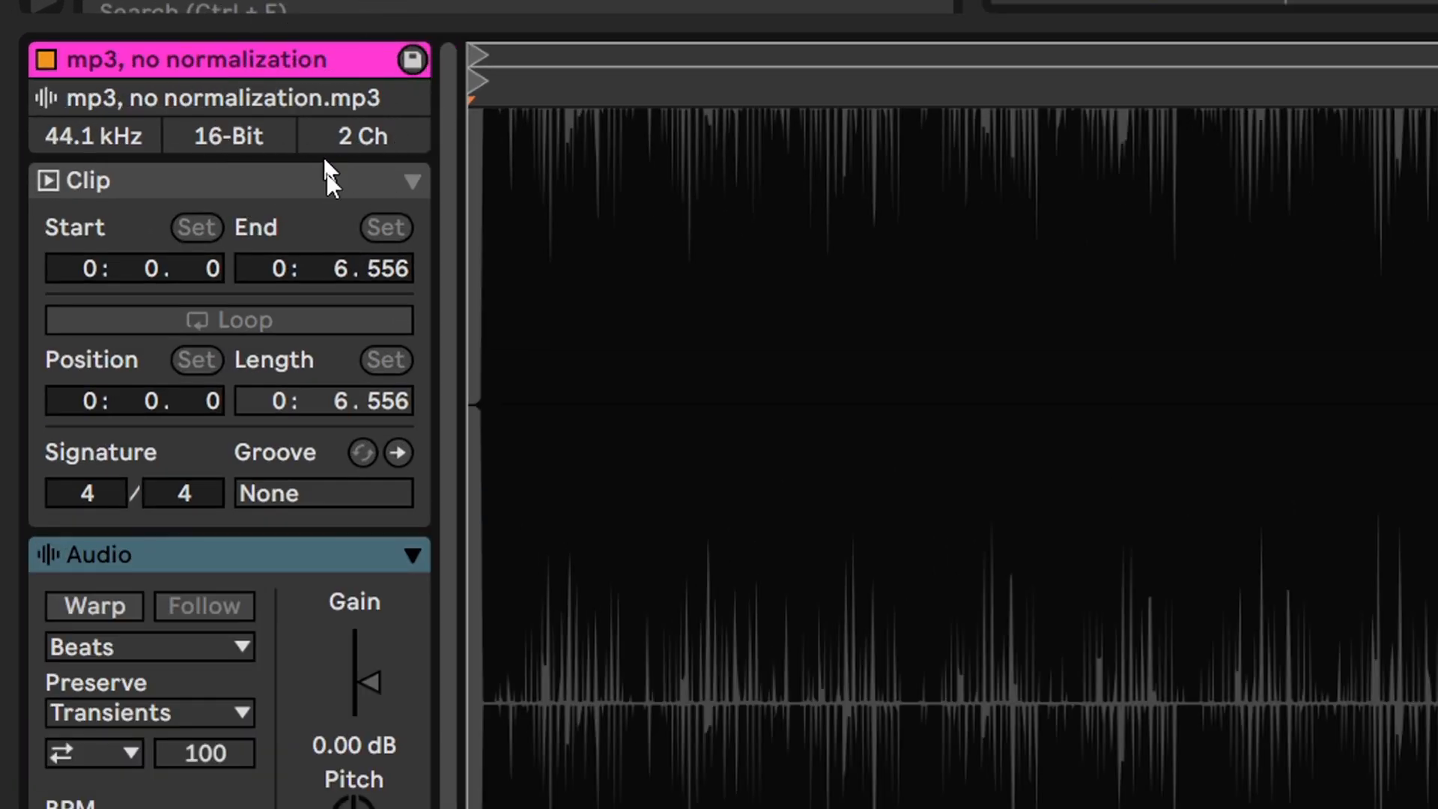
drag(381, 682, 380, 735)
drag(550, 98, 550, 269)
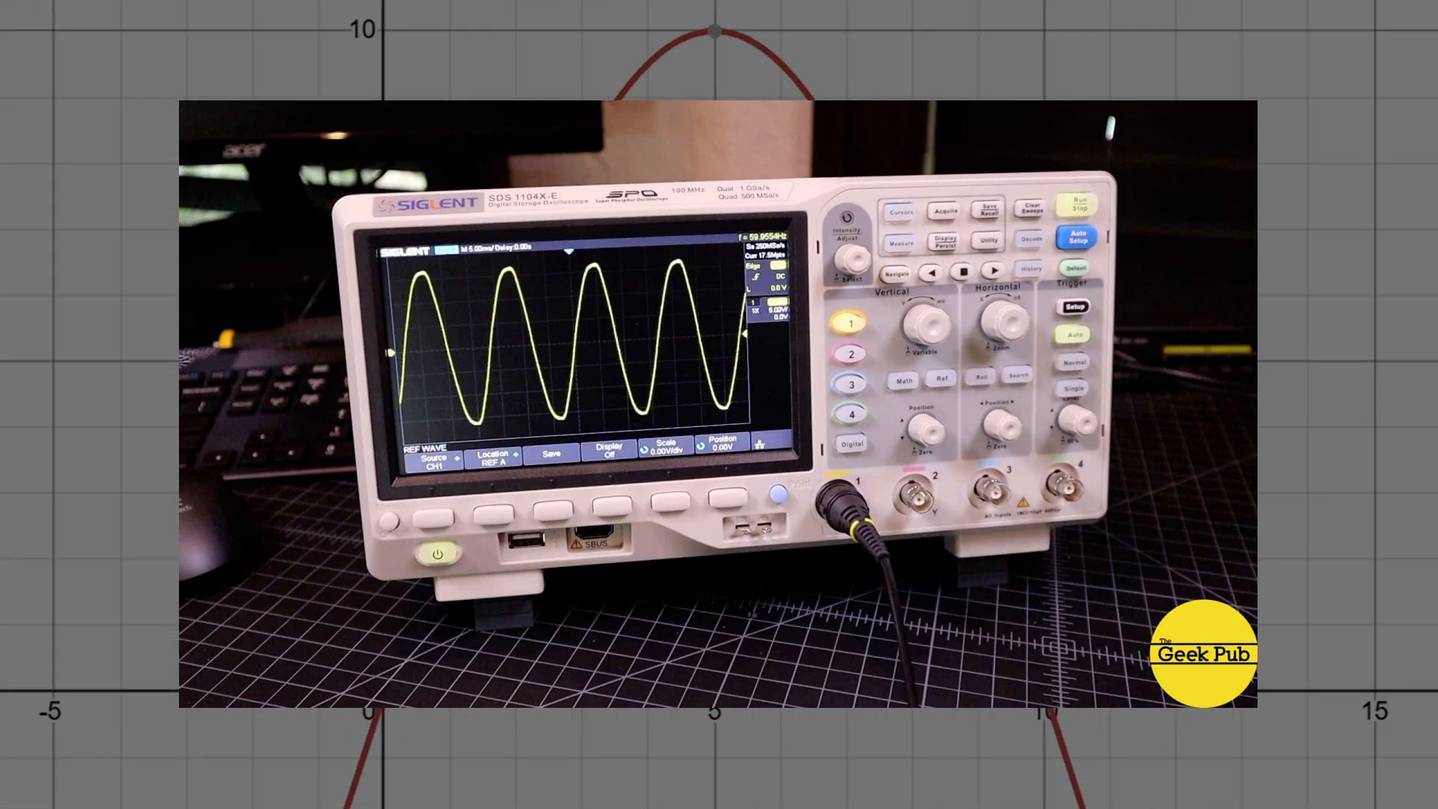
Open the choices for the In/Out Sample Rate in the audio settings
mouse_move(458, 524)
mouse_down()
mouse_move(520, 397)
mouse_move(529, 337)
mouse_move(633, 136)
mouse_move(720, 100)
mouse_move(765, 118)
mouse_move(850, 247)
mouse_move(951, 460)
mouse_move(1060, 620)
mouse_up()
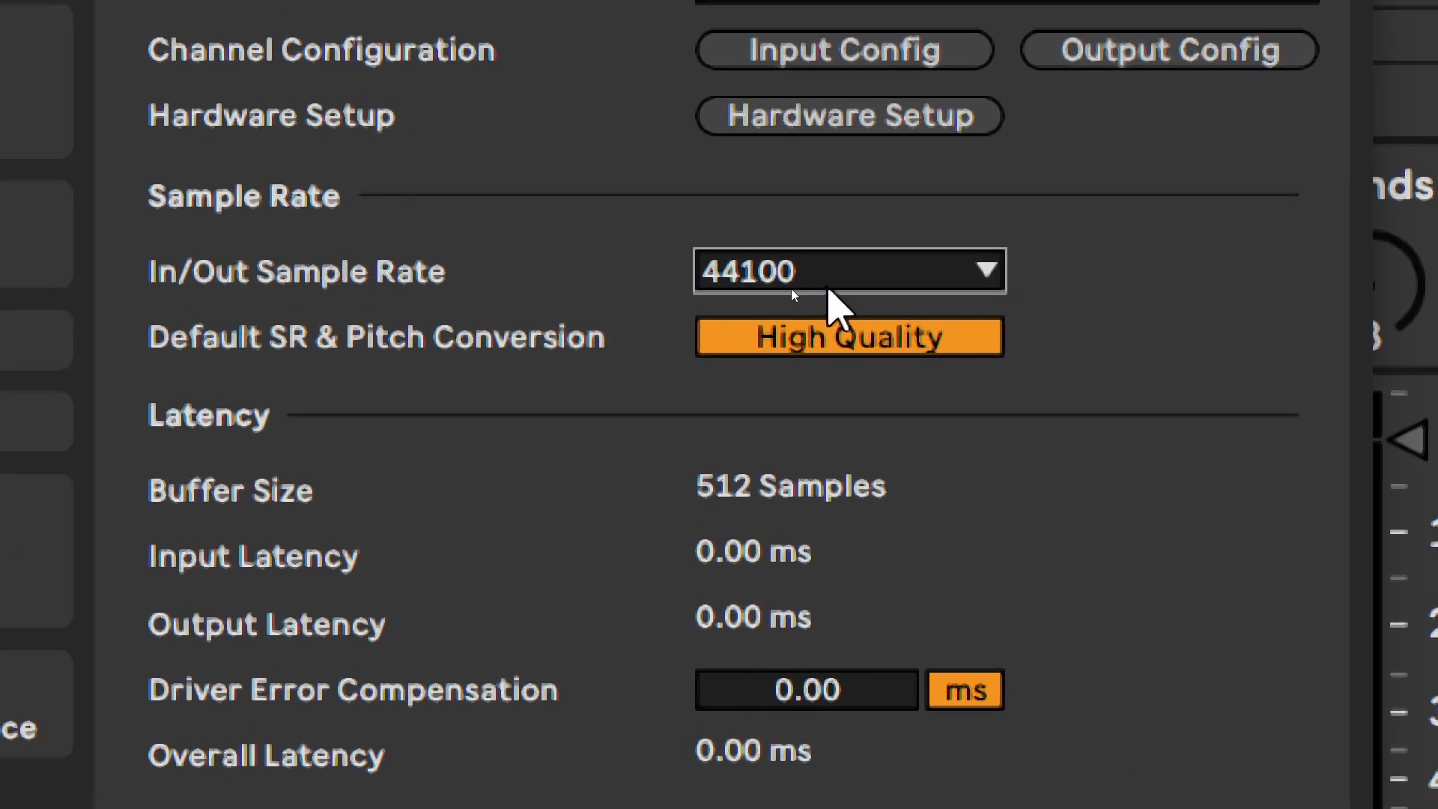
click(783, 288)
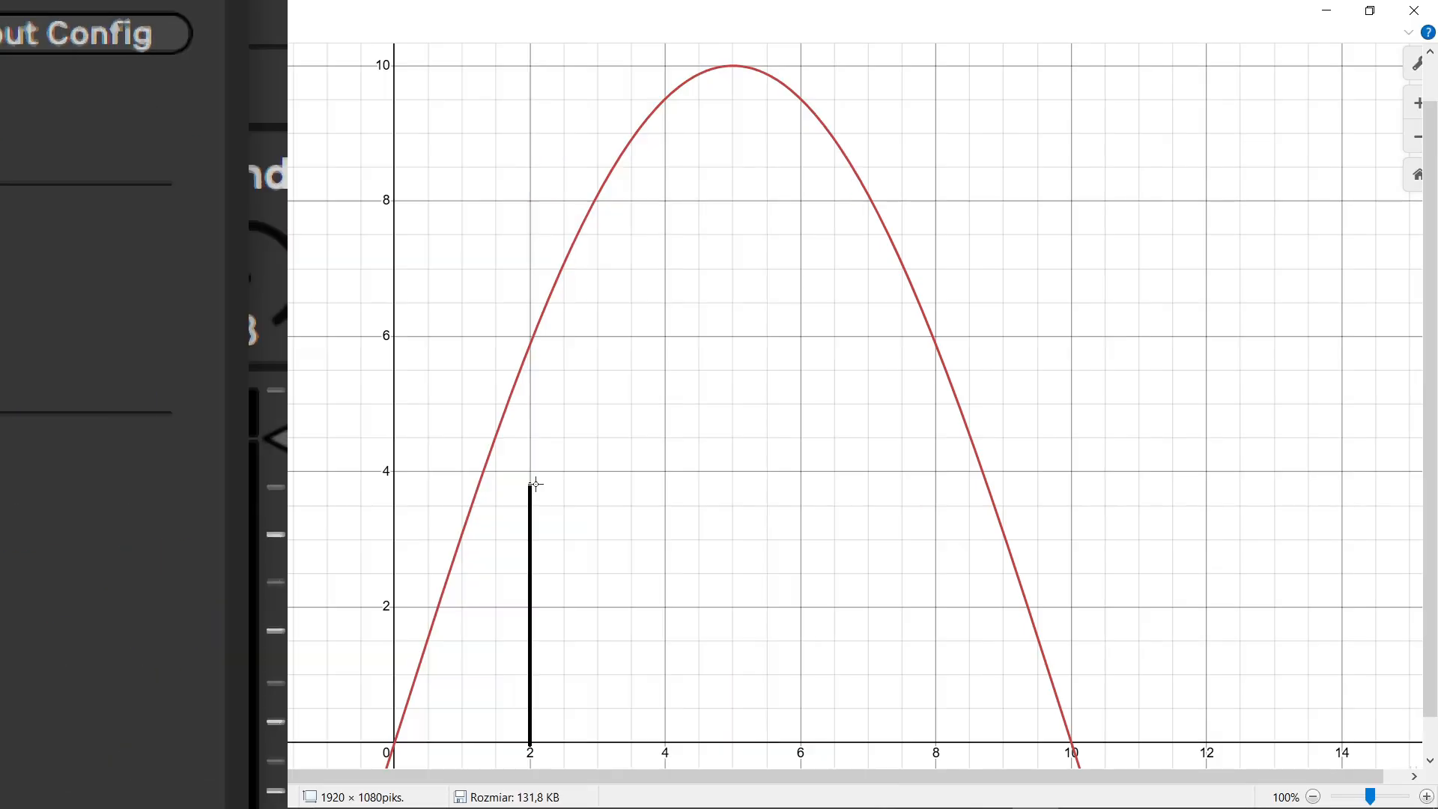
In Paint, draw vertical black sampling lines from the x-axis up to the sine curve at x = 2, 4, 6 and 8
drag(532, 482, 529, 337)
drag(670, 743, 610, 98)
drag(803, 741, 803, 98)
drag(939, 742, 939, 338)
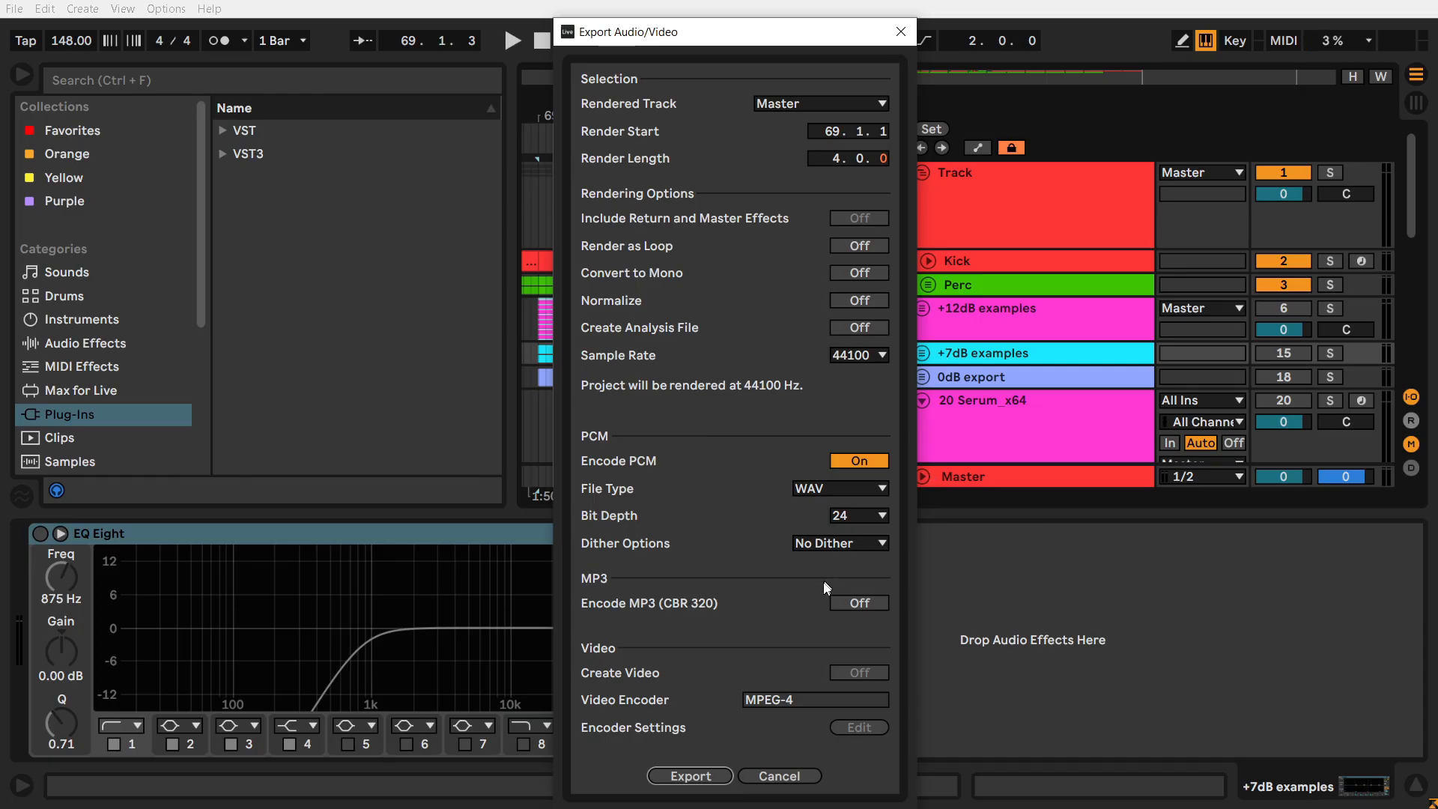
Open the PCM bit depth choices in Ableton Live's audio export settings
click(852, 515)
click(851, 570)
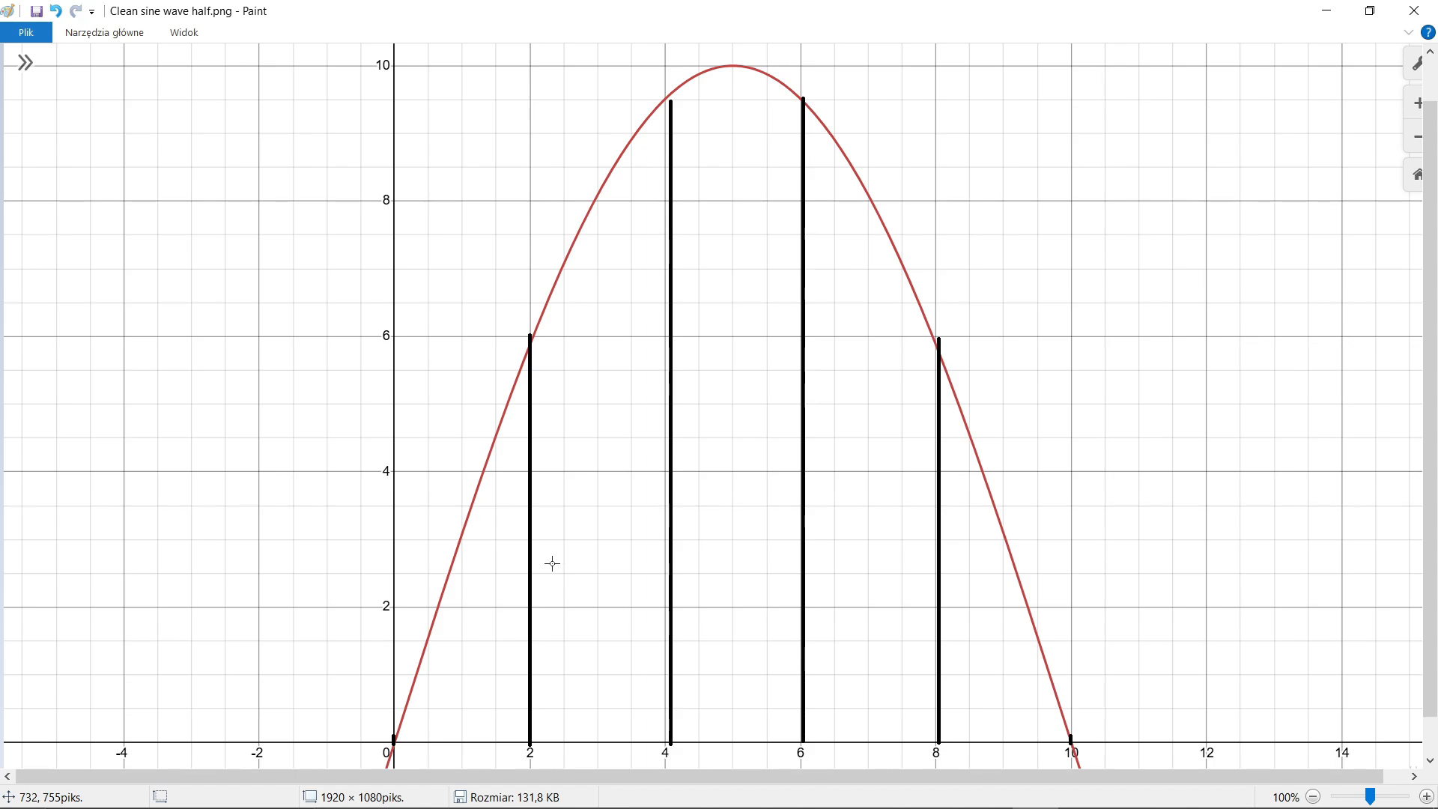
In Paint, draw horizontal black level lines from the y-axis to the graph's outer edge at y = 0, 10, 3 and about 7
drag(397, 741, 4, 742)
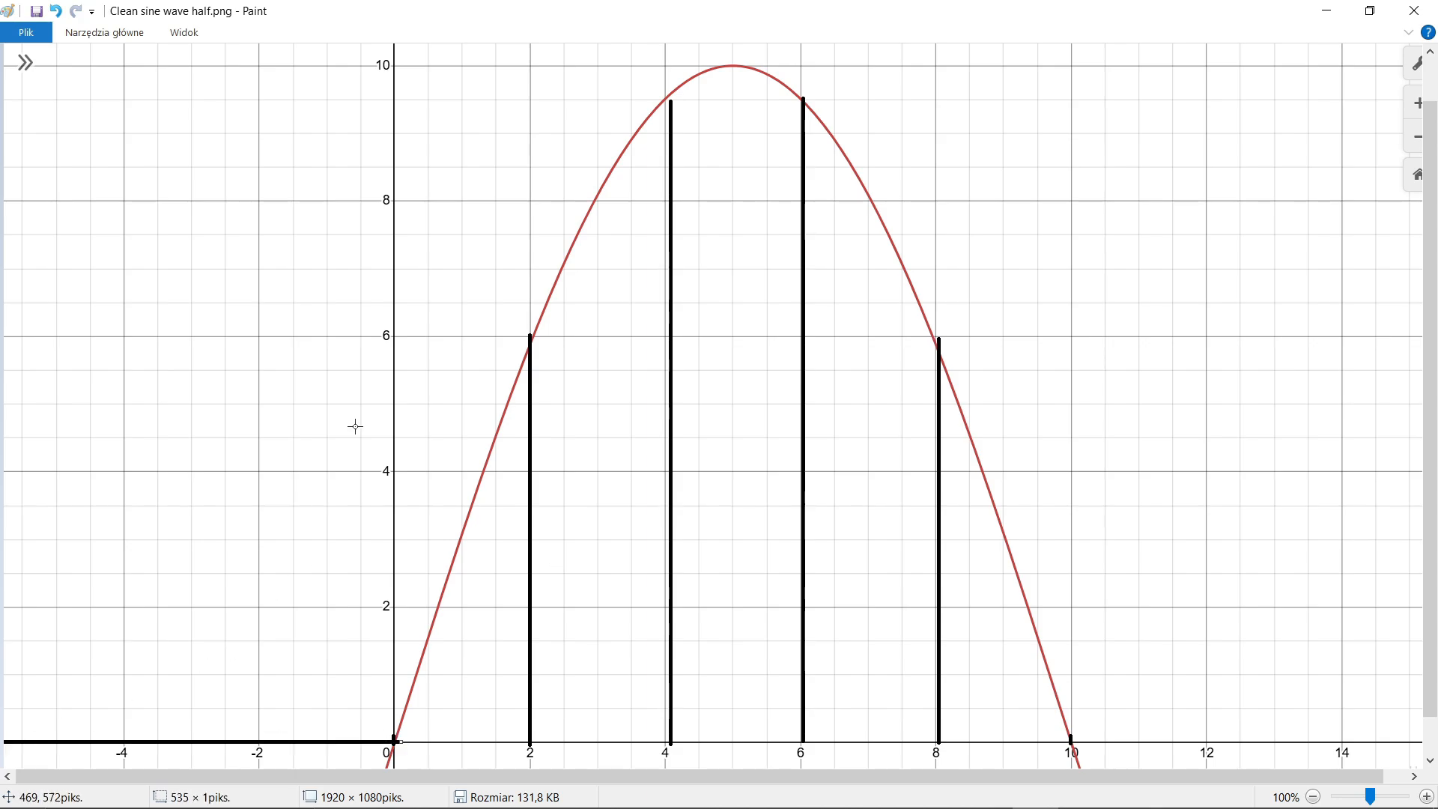
drag(393, 65, 4, 65)
drag(395, 537, 15, 537)
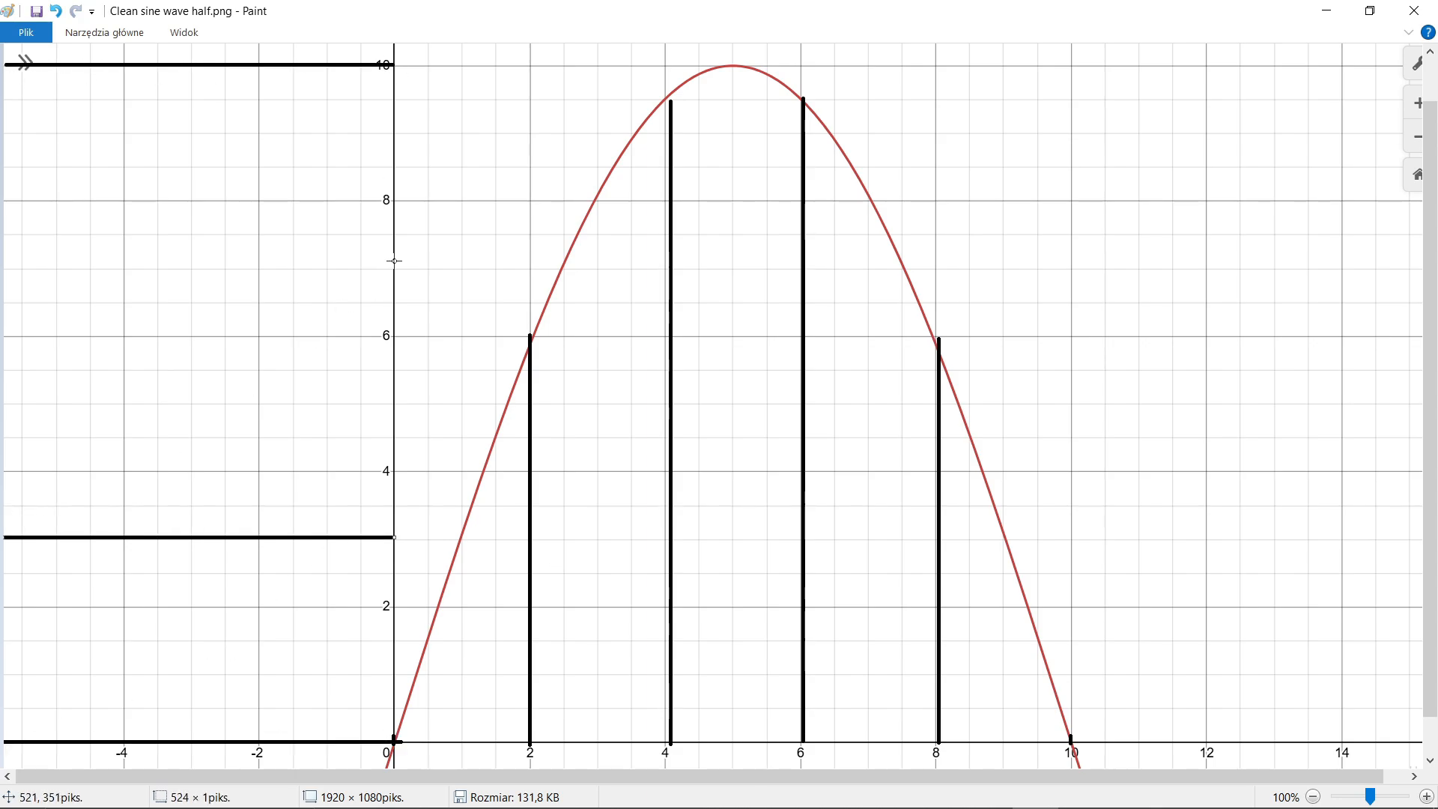
drag(394, 261, 4, 261)
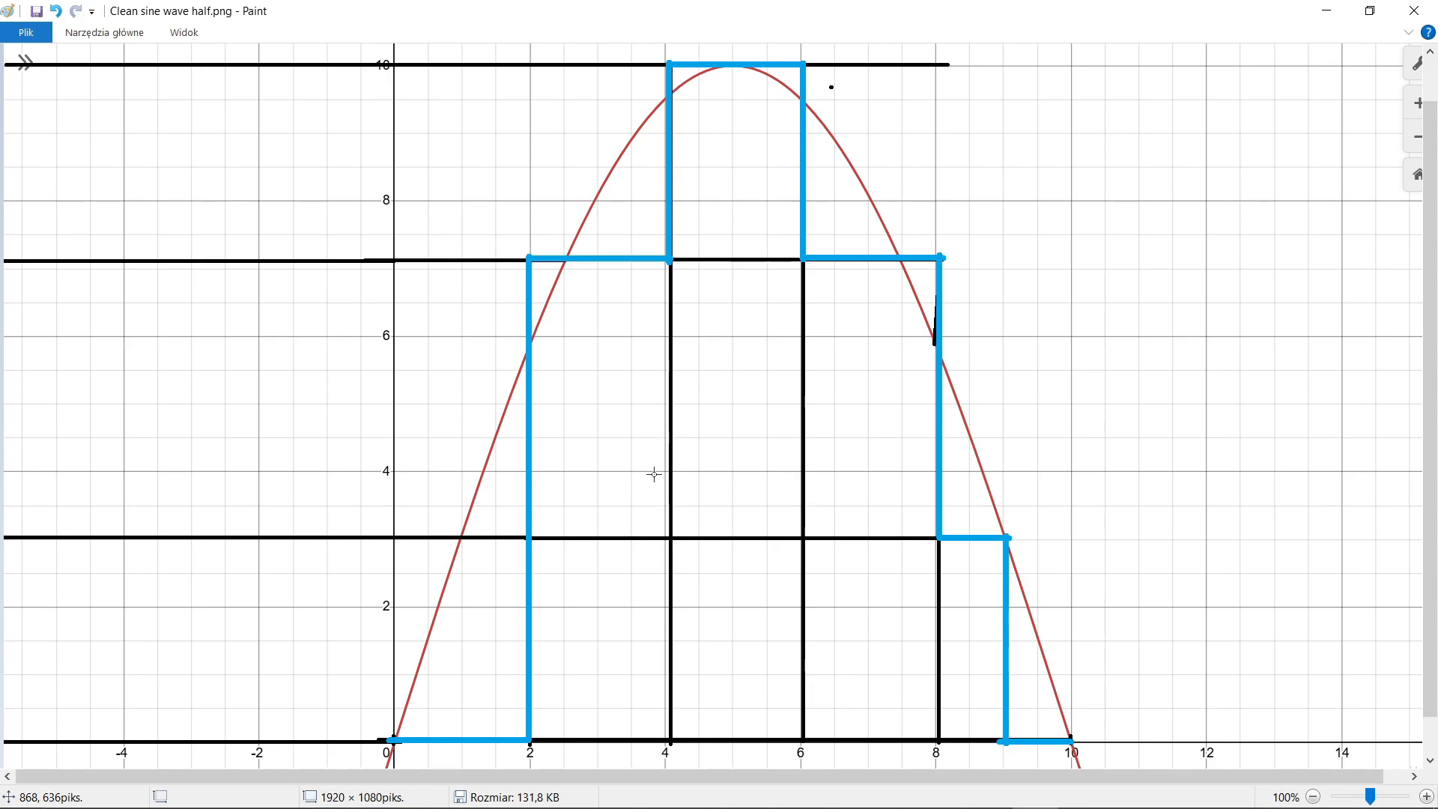
key(ctrl)
key(ctrl)
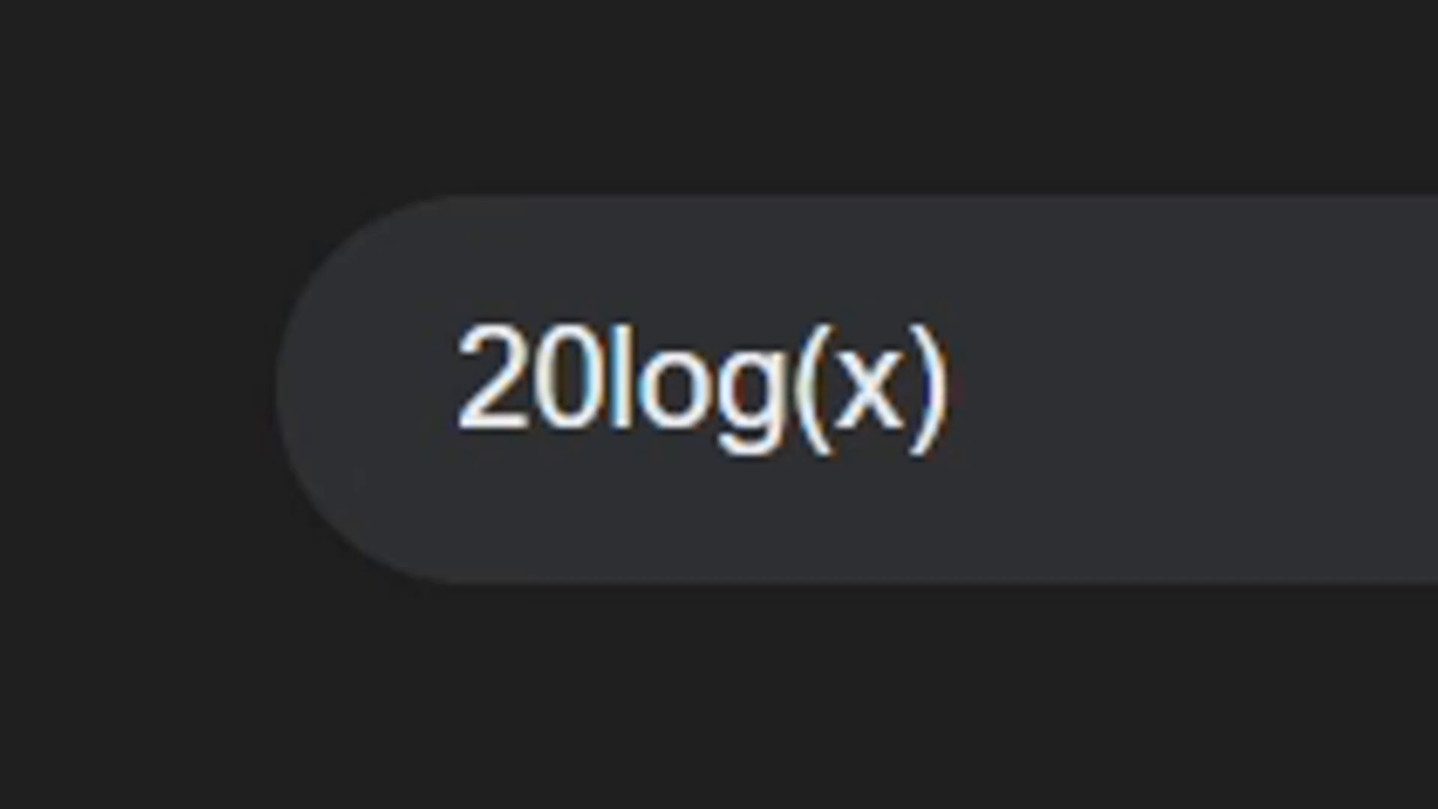
Evaluate the expression 20log(x) in Google search with 1 entered for x
drag(955, 382, 697, 329)
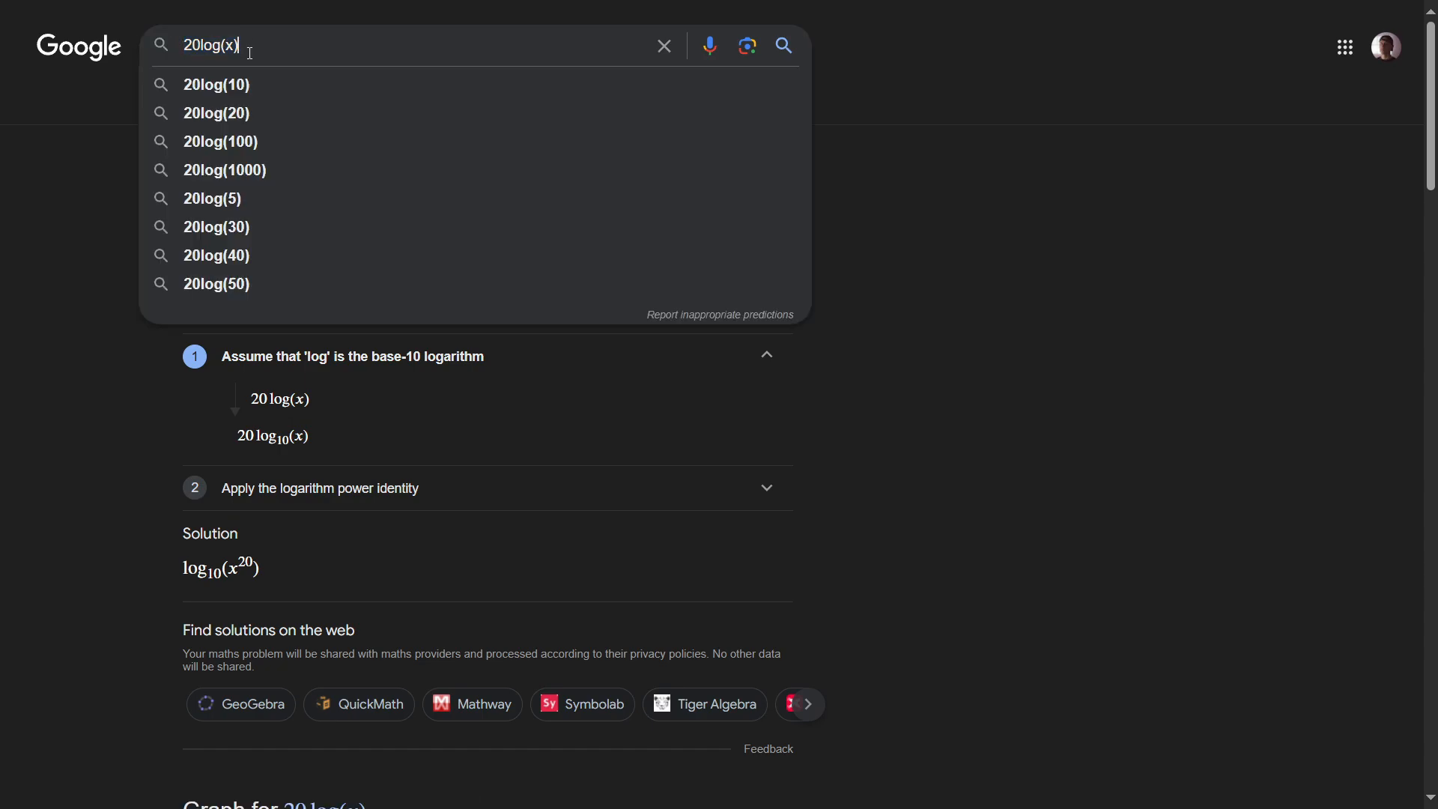
text(1)
key(Return)
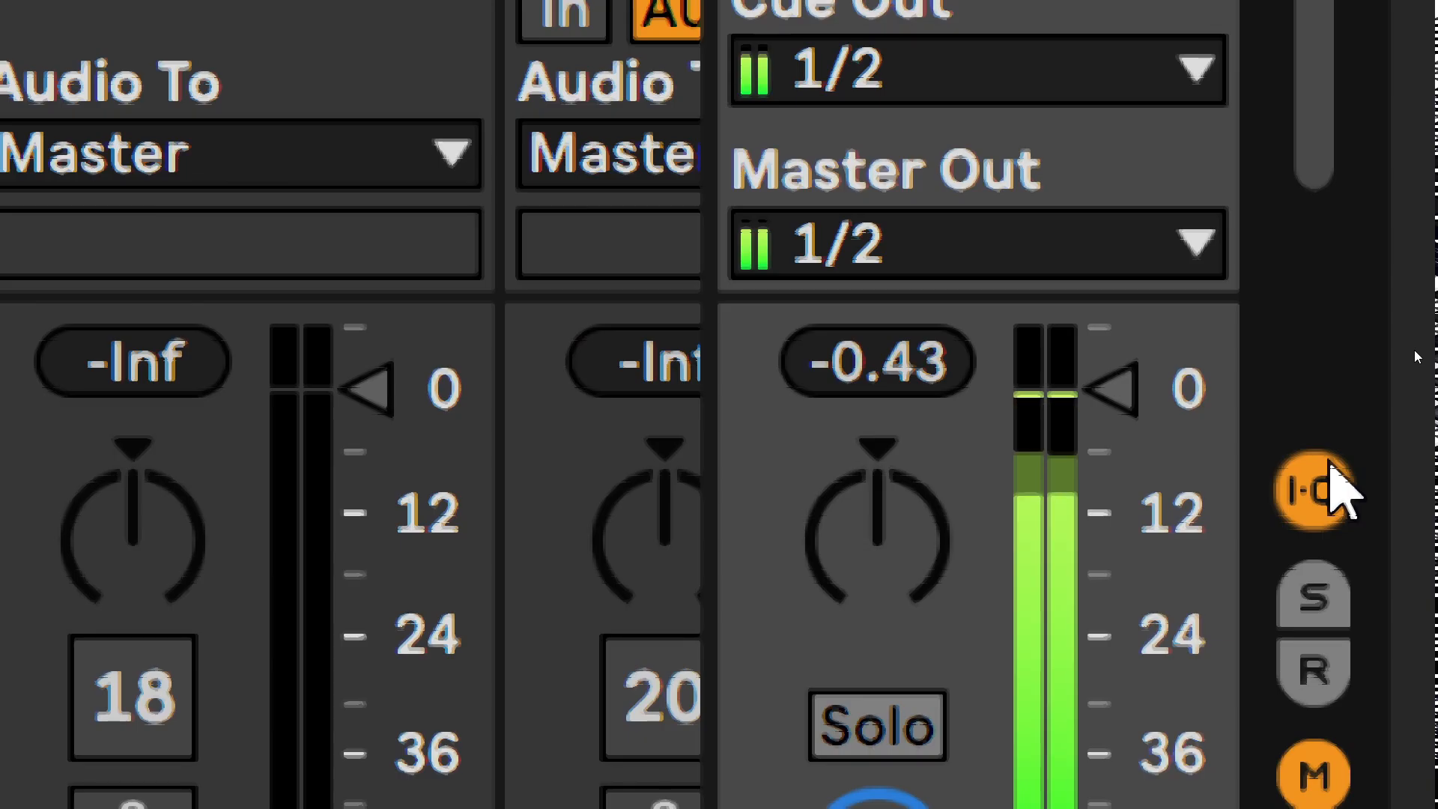
In Ableton Live, close the Serum synth window and switch to the Session View mixer
click(1191, 442)
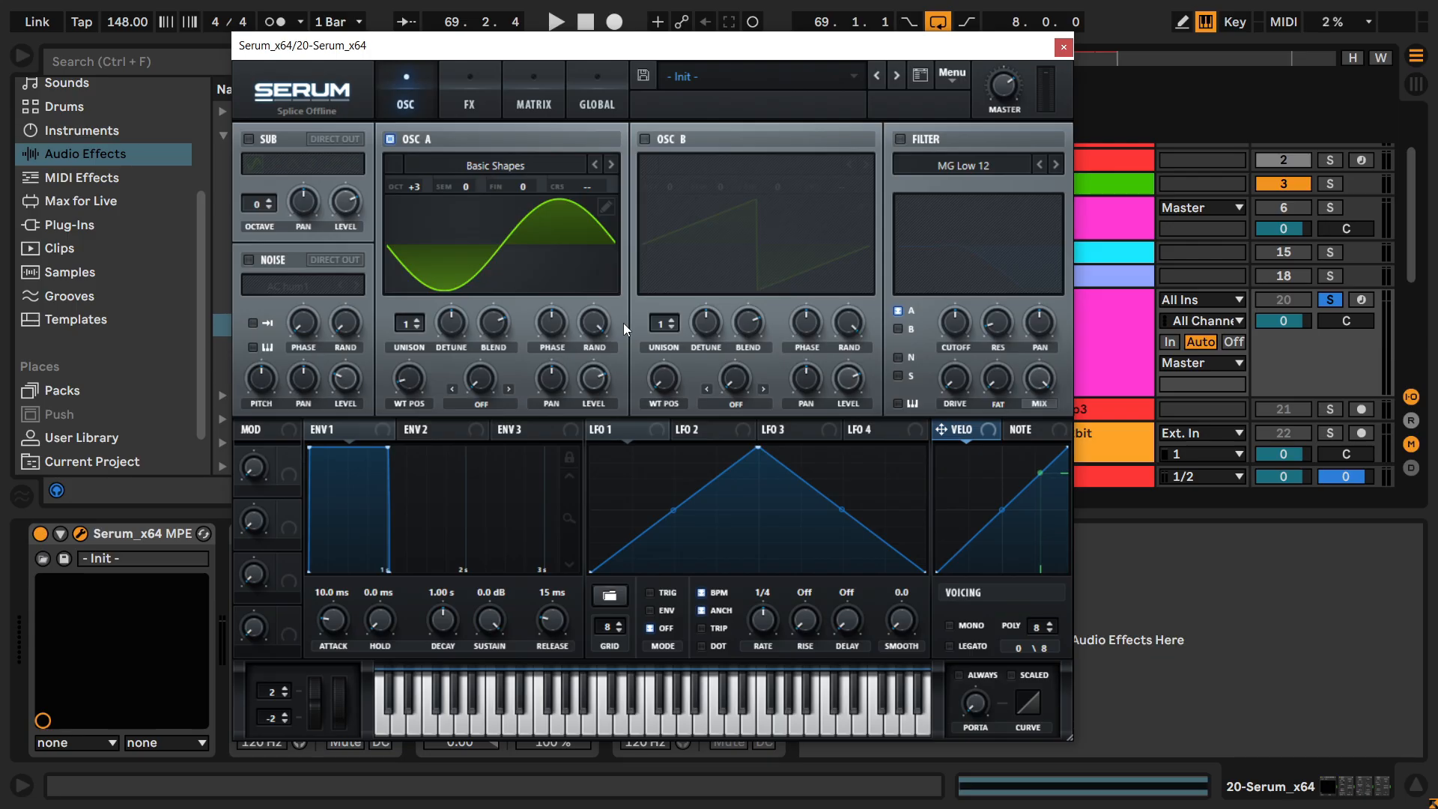
click(500, 233)
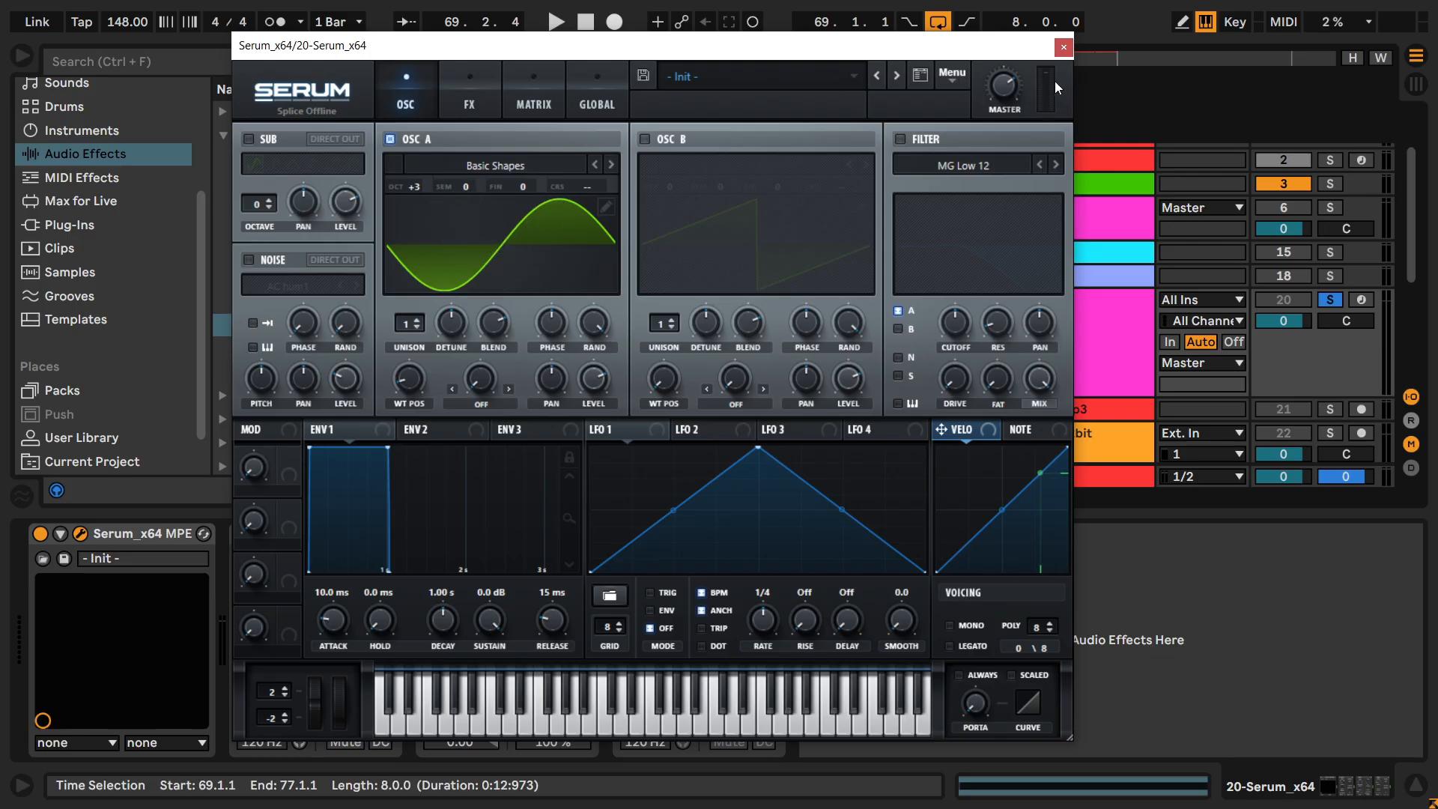
click(1064, 46)
key(Tab)
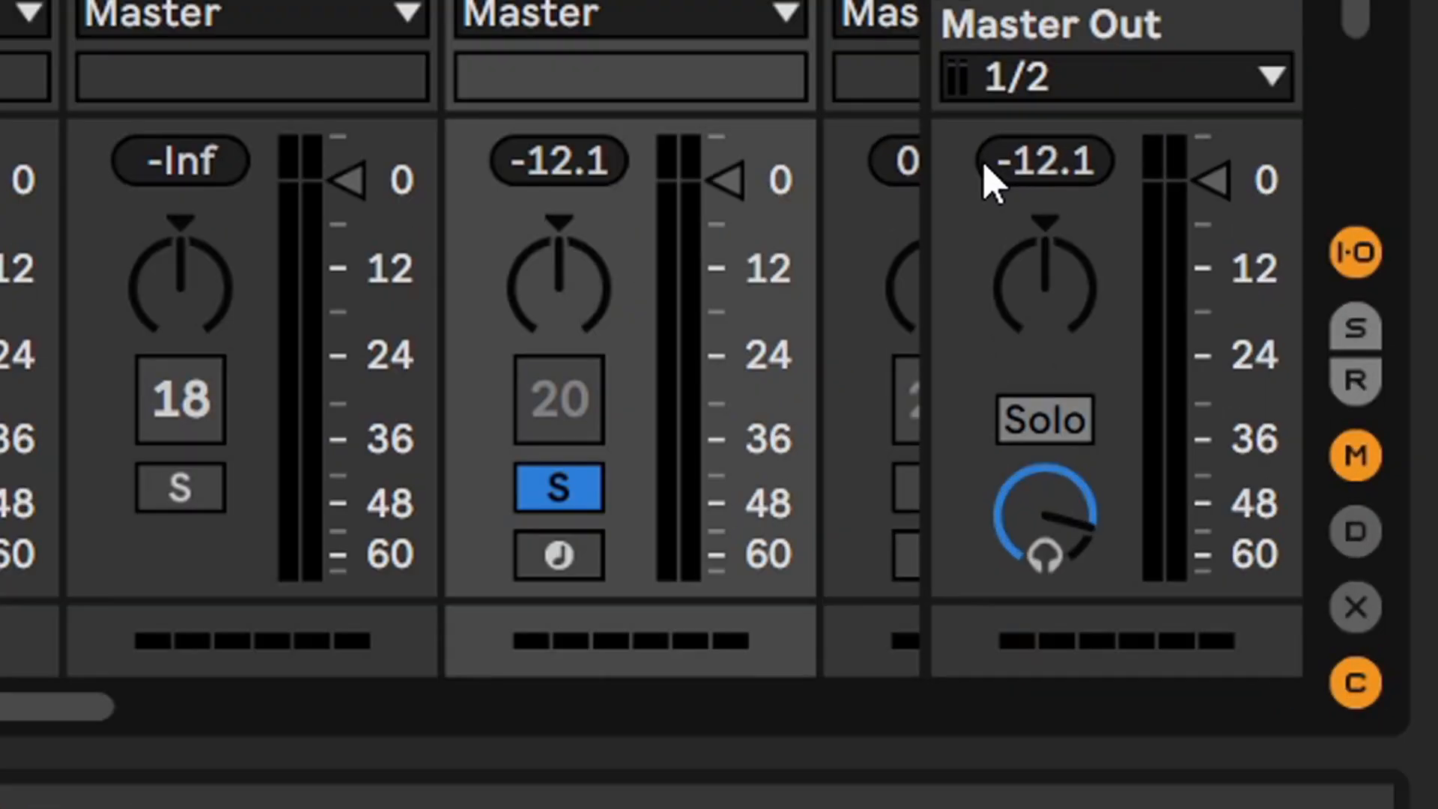
Play the soloed Serum track briefly to check its peak level on the master, and stop playback
key(space)
key(ctrl)
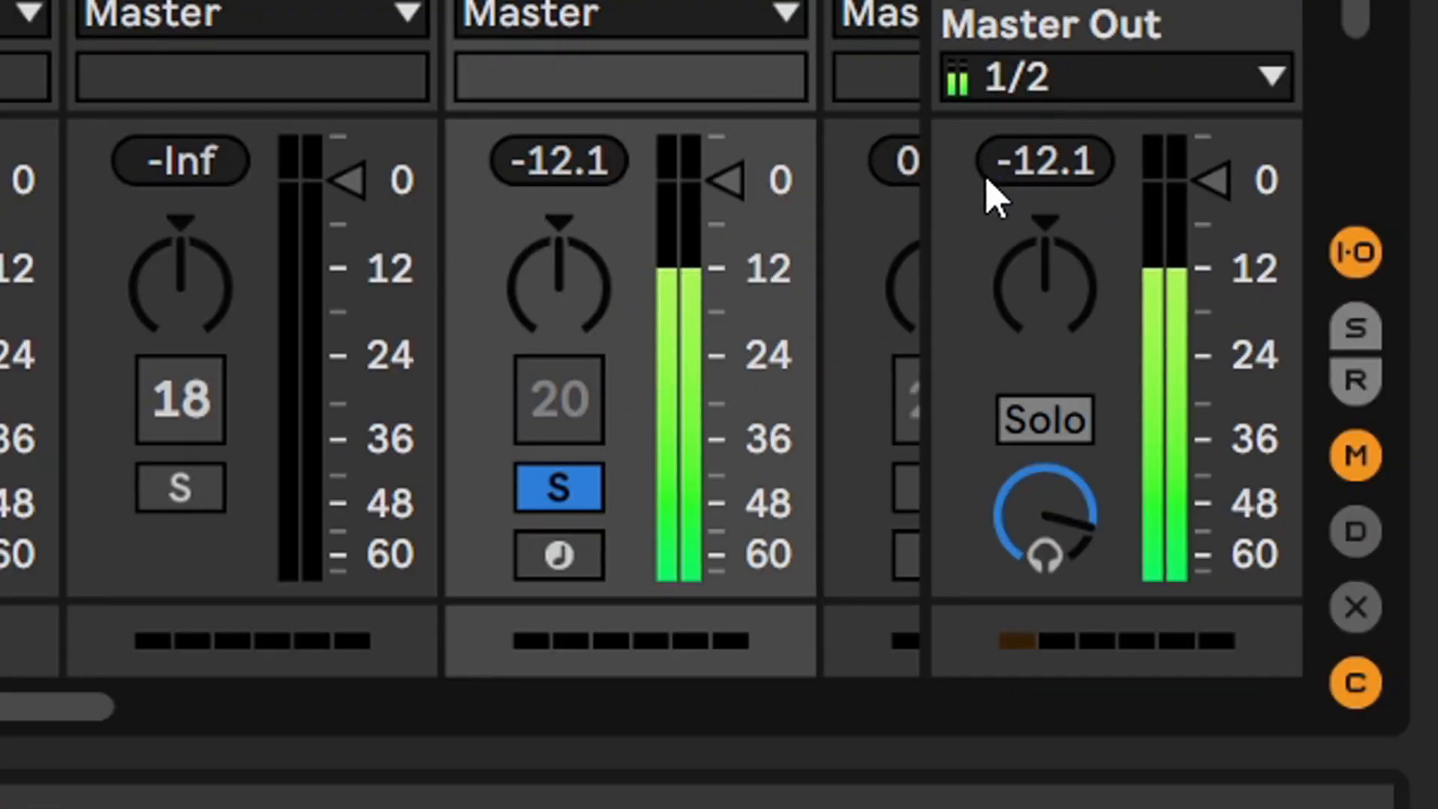
key(space)
Add a new Redux effect to the Serum track directly after the first Utility
drag(294, 325, 225, 564)
drag(327, 538, 551, 575)
Lower the first Redux's Bits to 2 while the Serum track plays, and stop playback
click(549, 579)
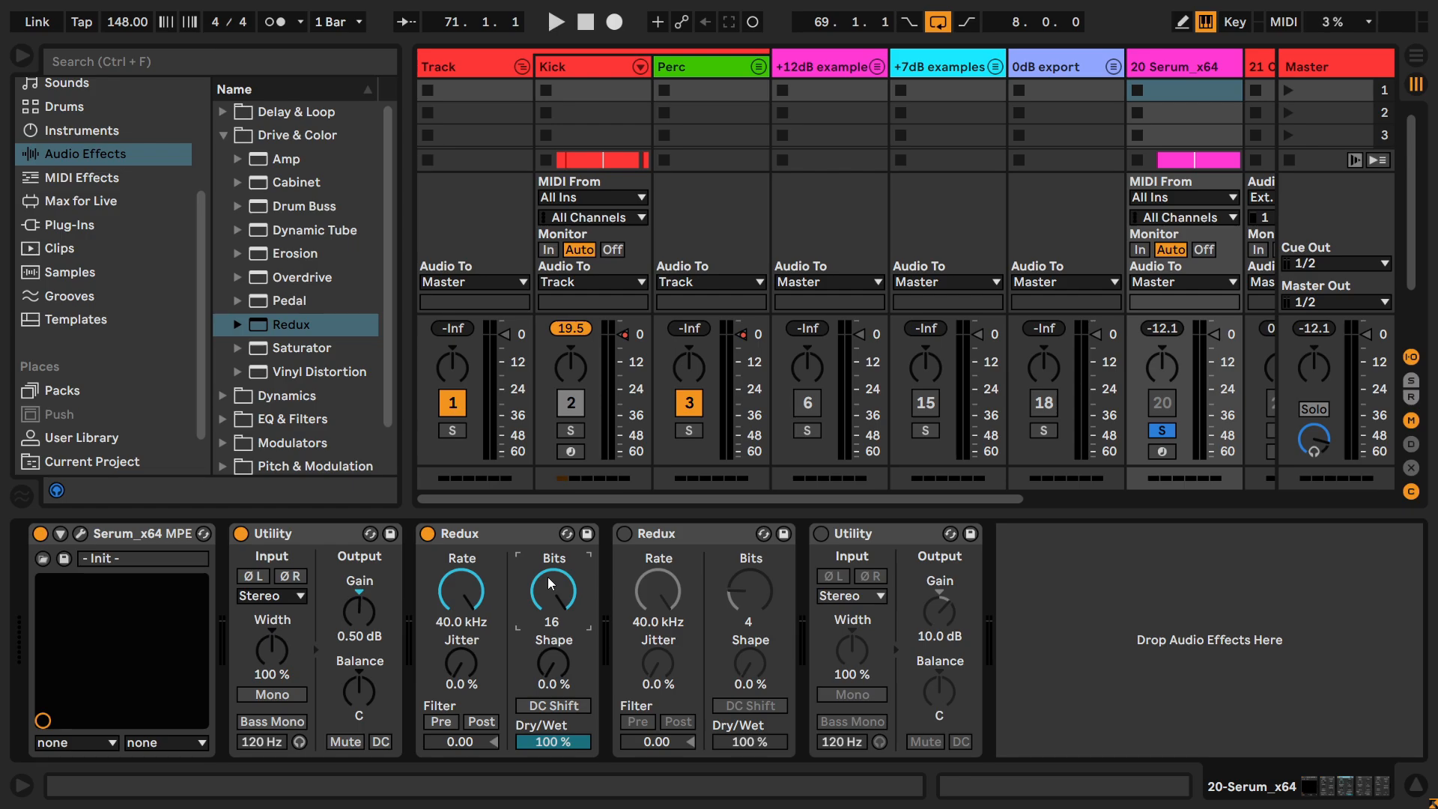
key(space)
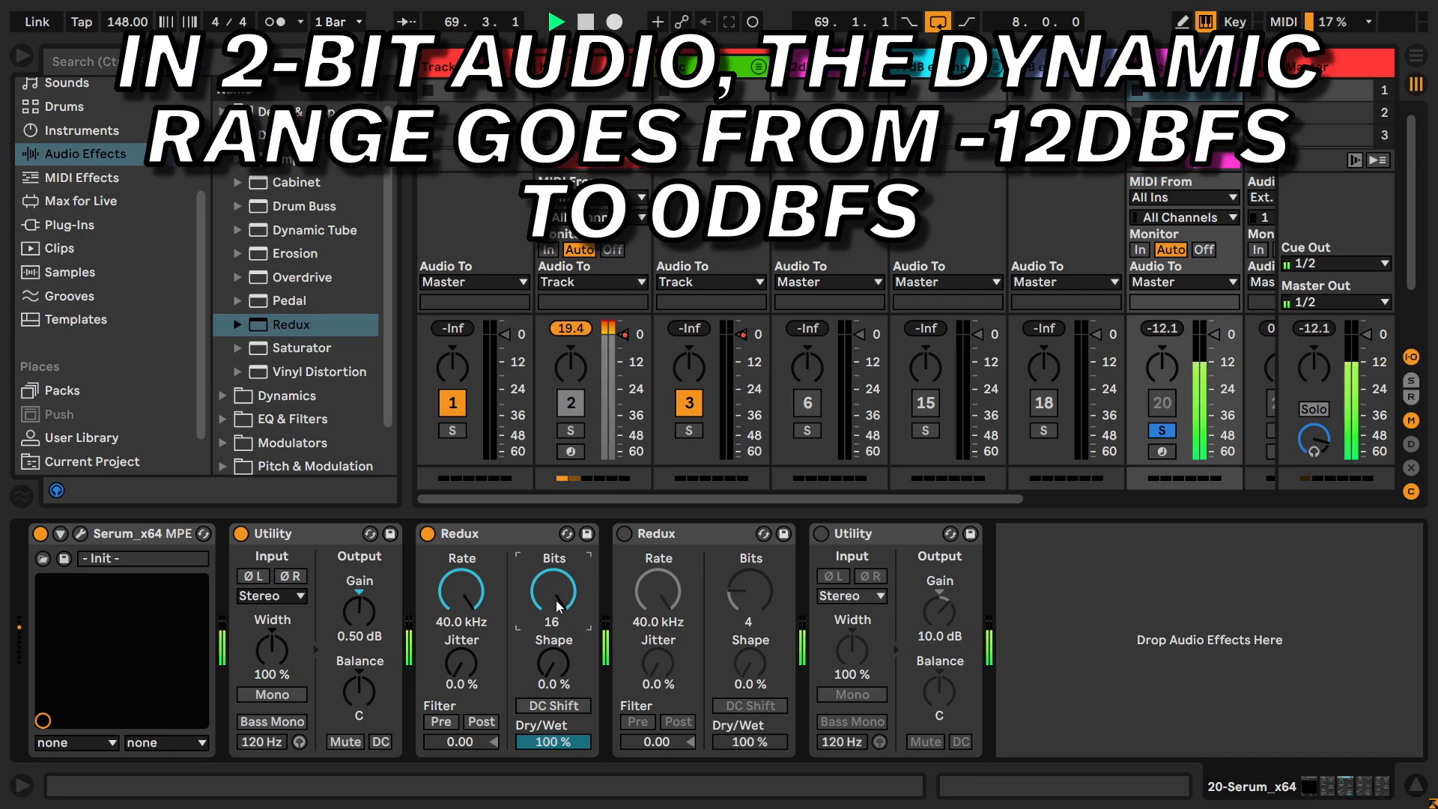
scroll(557, 606, down, 3)
scroll(565, 607, down, 4)
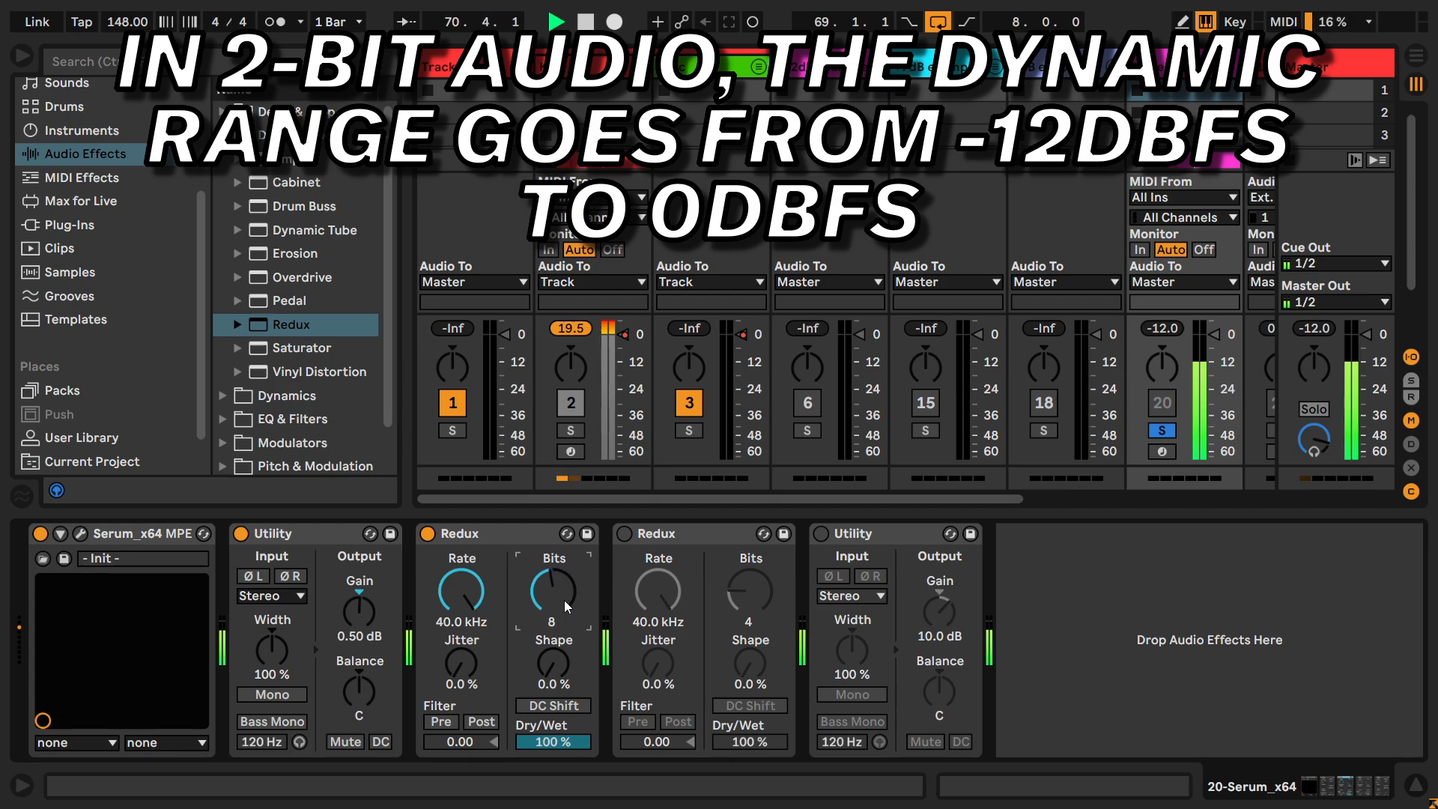
scroll(566, 606, down, 1)
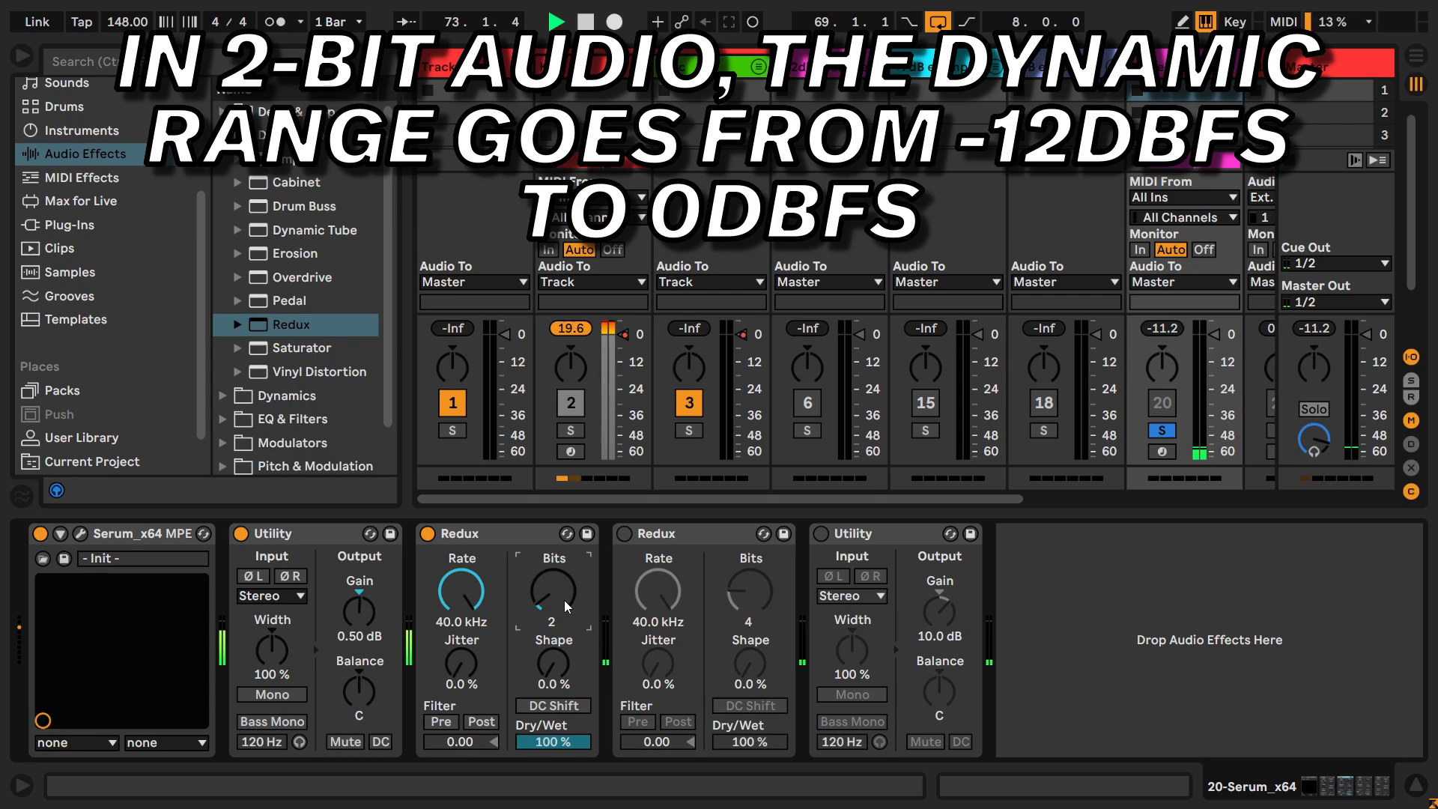
scroll(565, 606, up, 1)
scroll(565, 606, down, 1)
key(space)
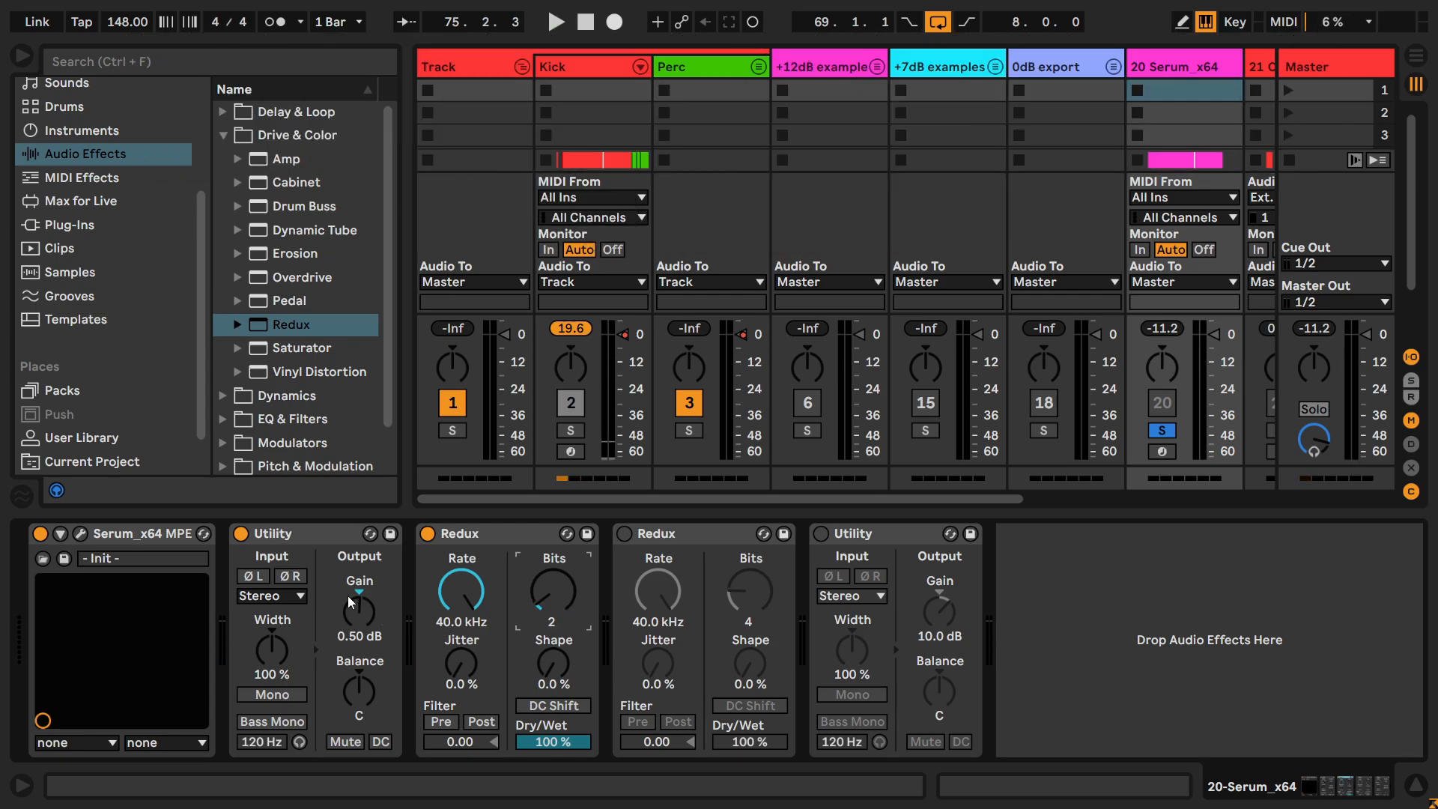
Try a different gain on the first Utility while the Serum track plays through the 2-bit Redux
key(ctrl)
key(space)
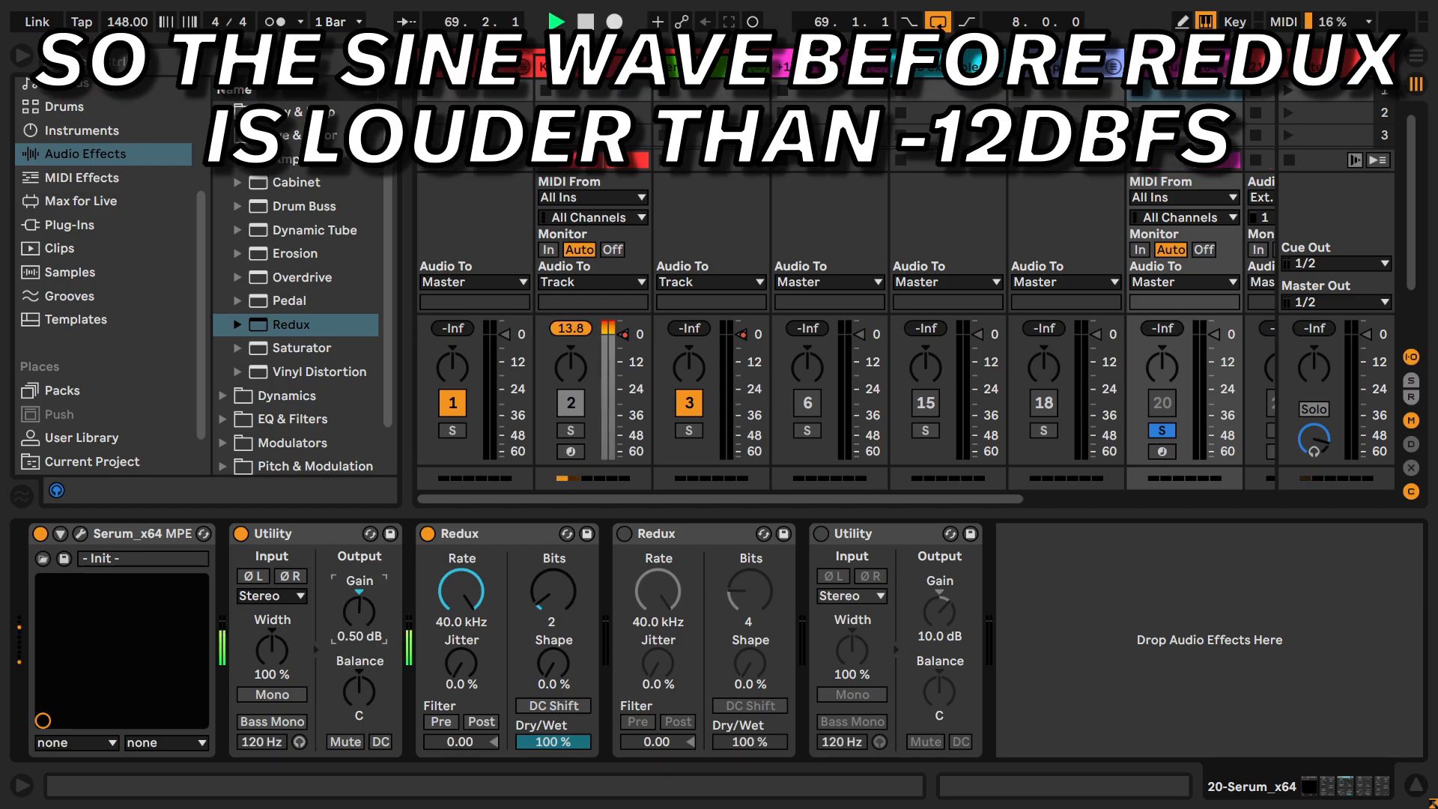
mouse_move(362, 614)
mouse_down()
mouse_move(363, 599)
mouse_move(362, 637)
mouse_up()
key(space)
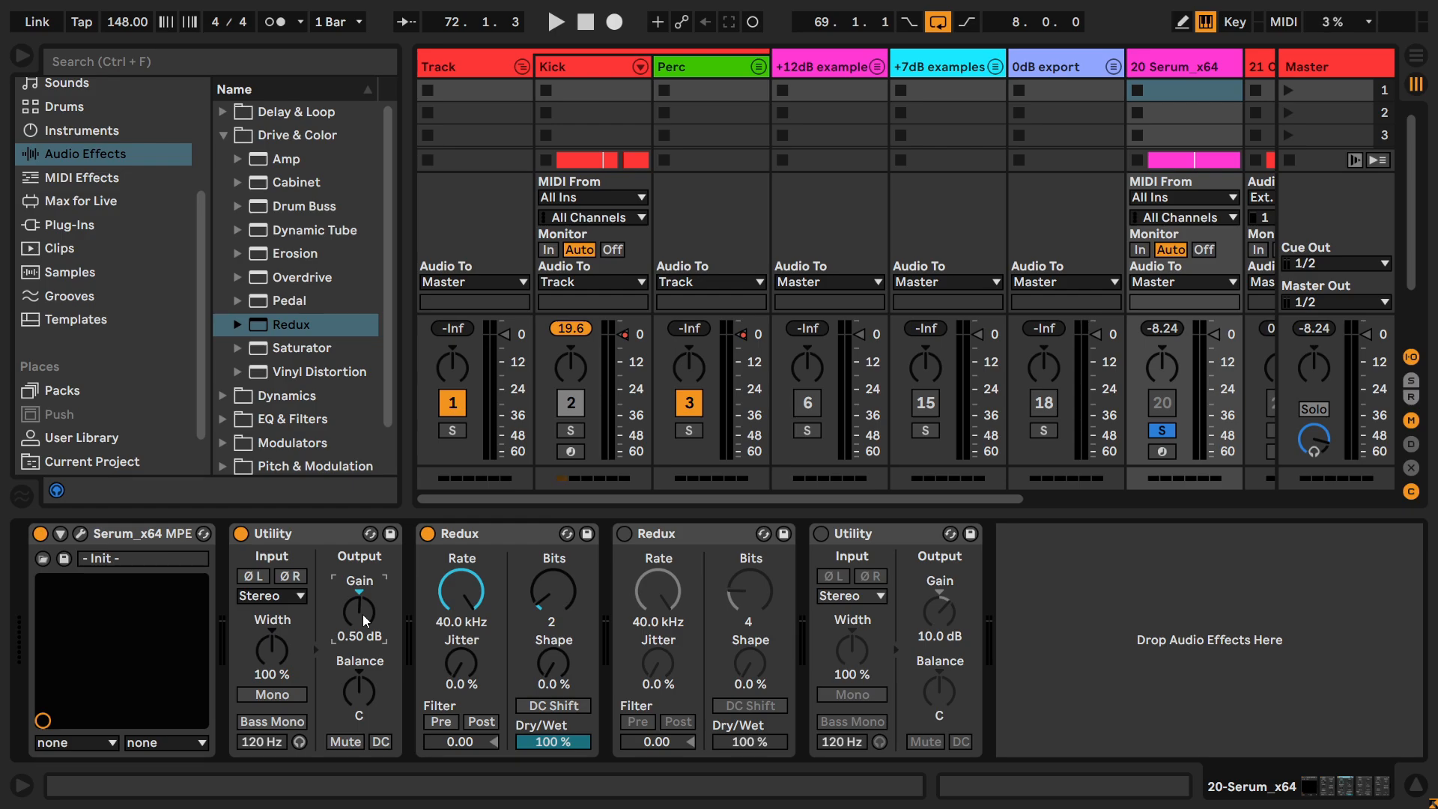
Set the first Redux's Bits to 4 while the Serum track plays, and stop playback
key(space)
drag(548, 613, 547, 606)
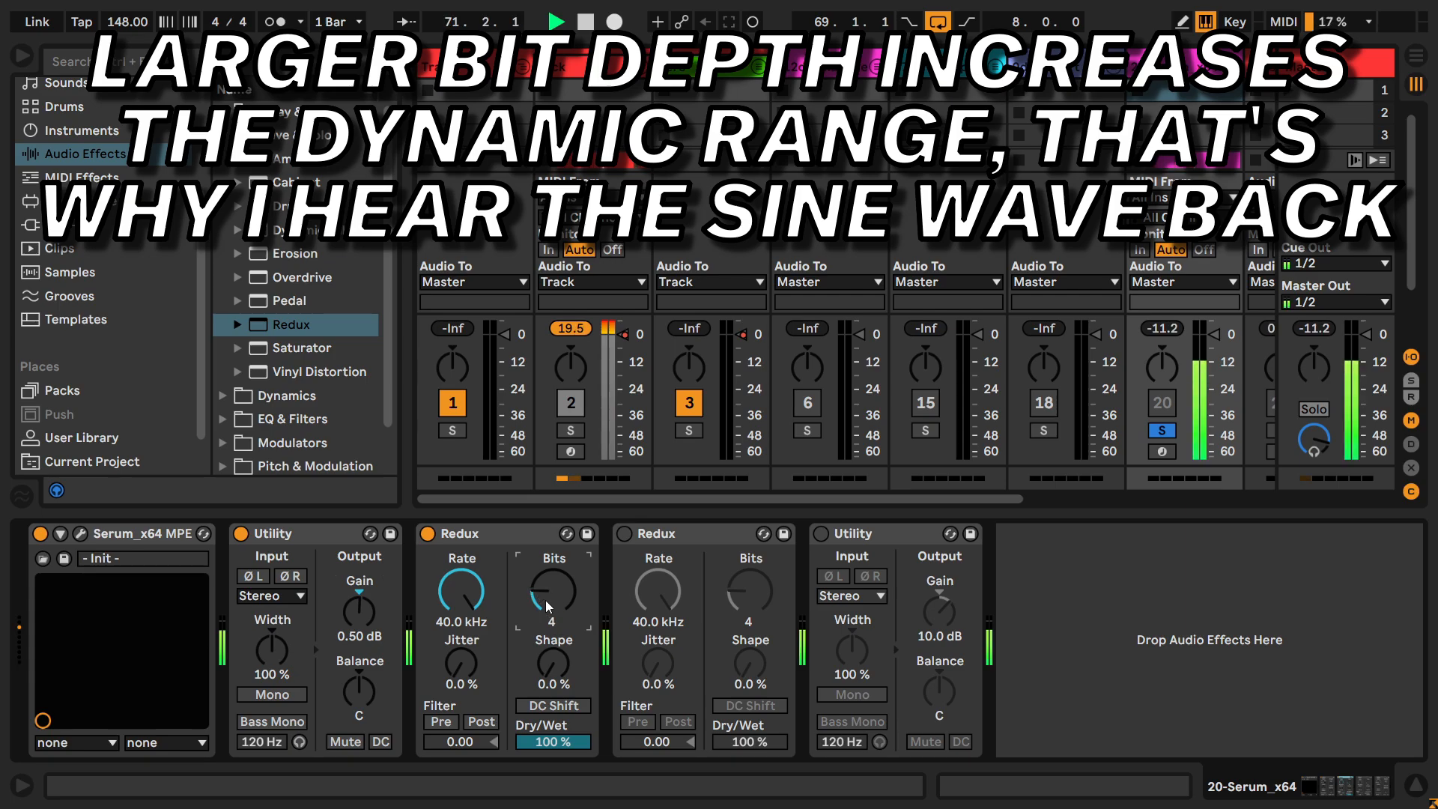
key(space)
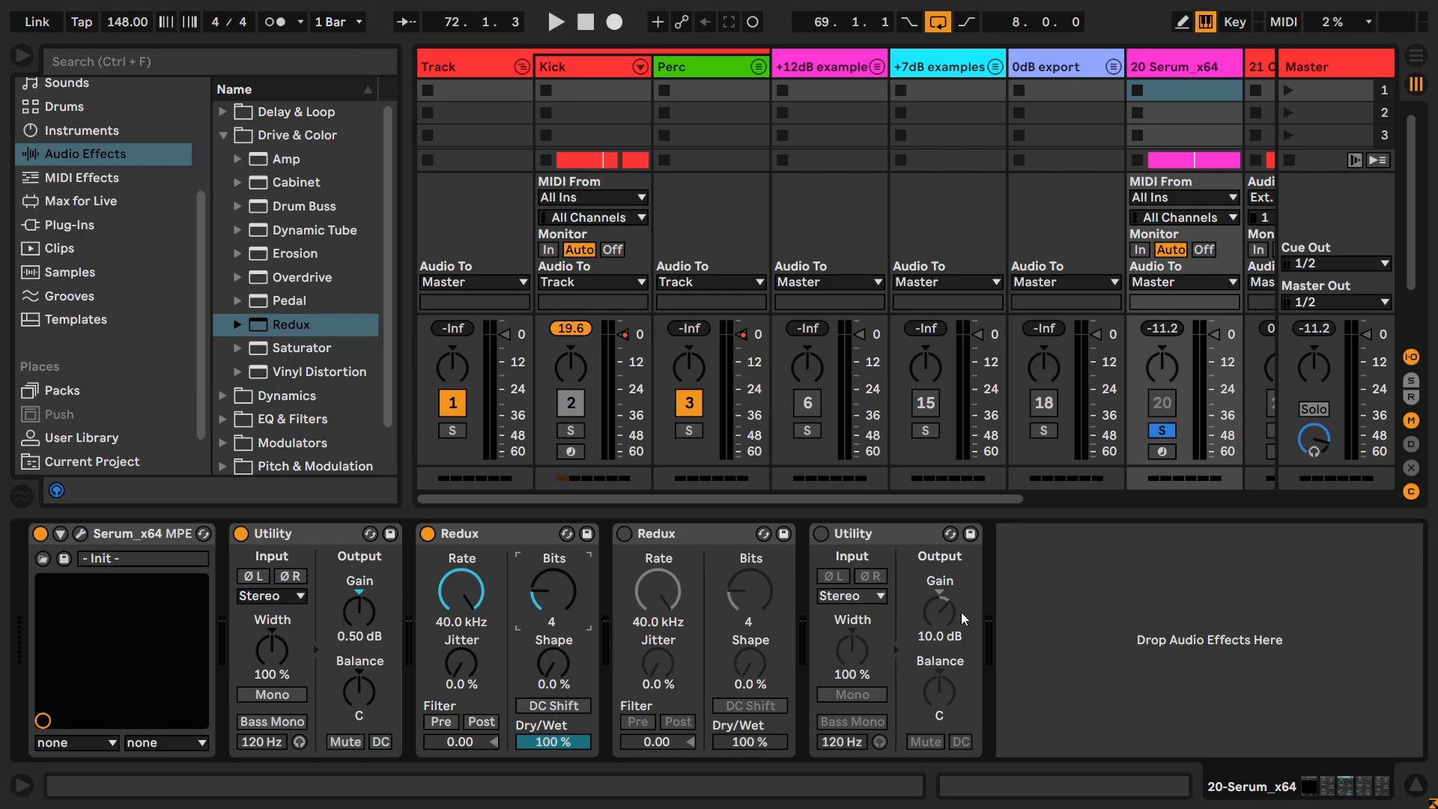
Play the Serum track, lower the first Utility's gain with the first Redux bypassed, and reset the master peak reading
key(space)
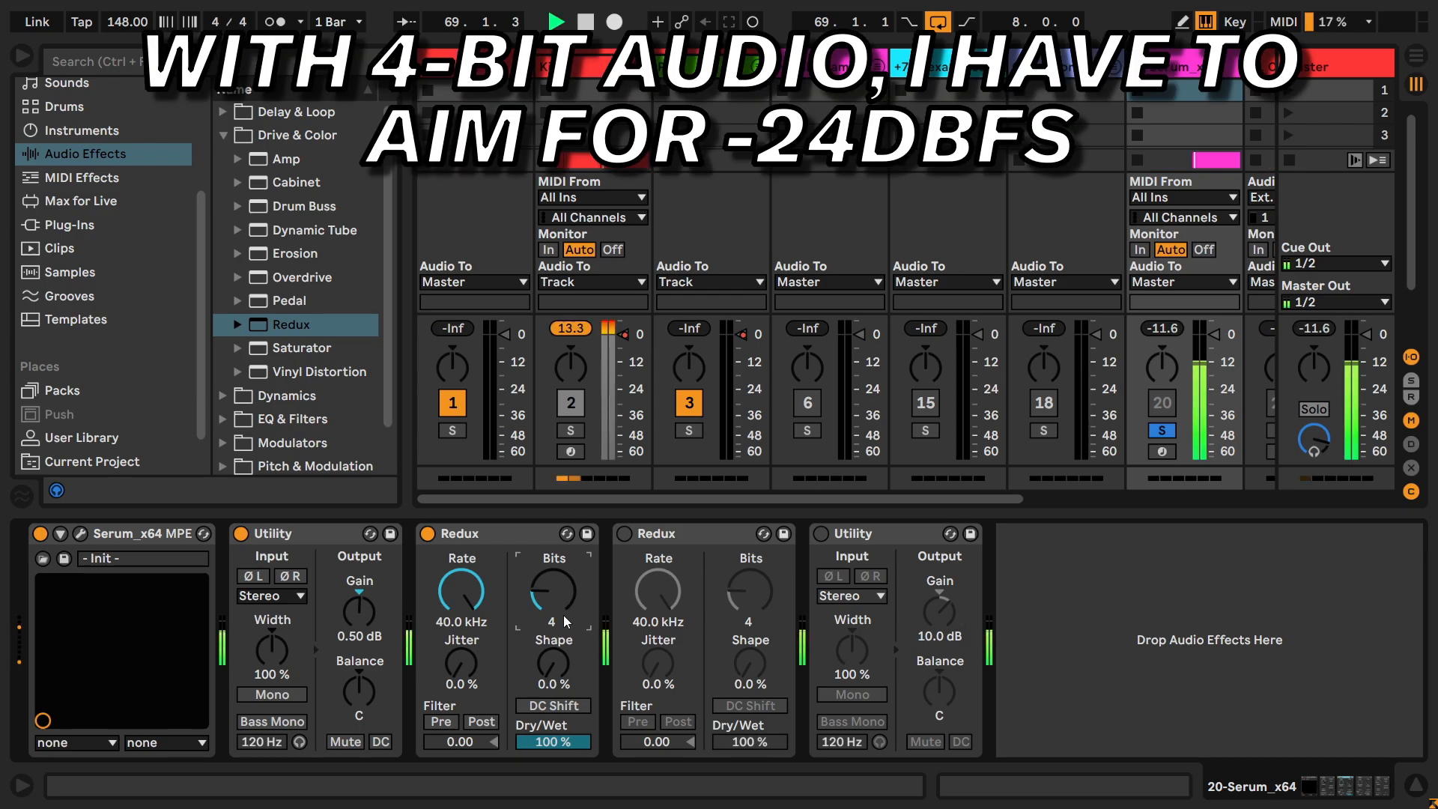
key(Down)
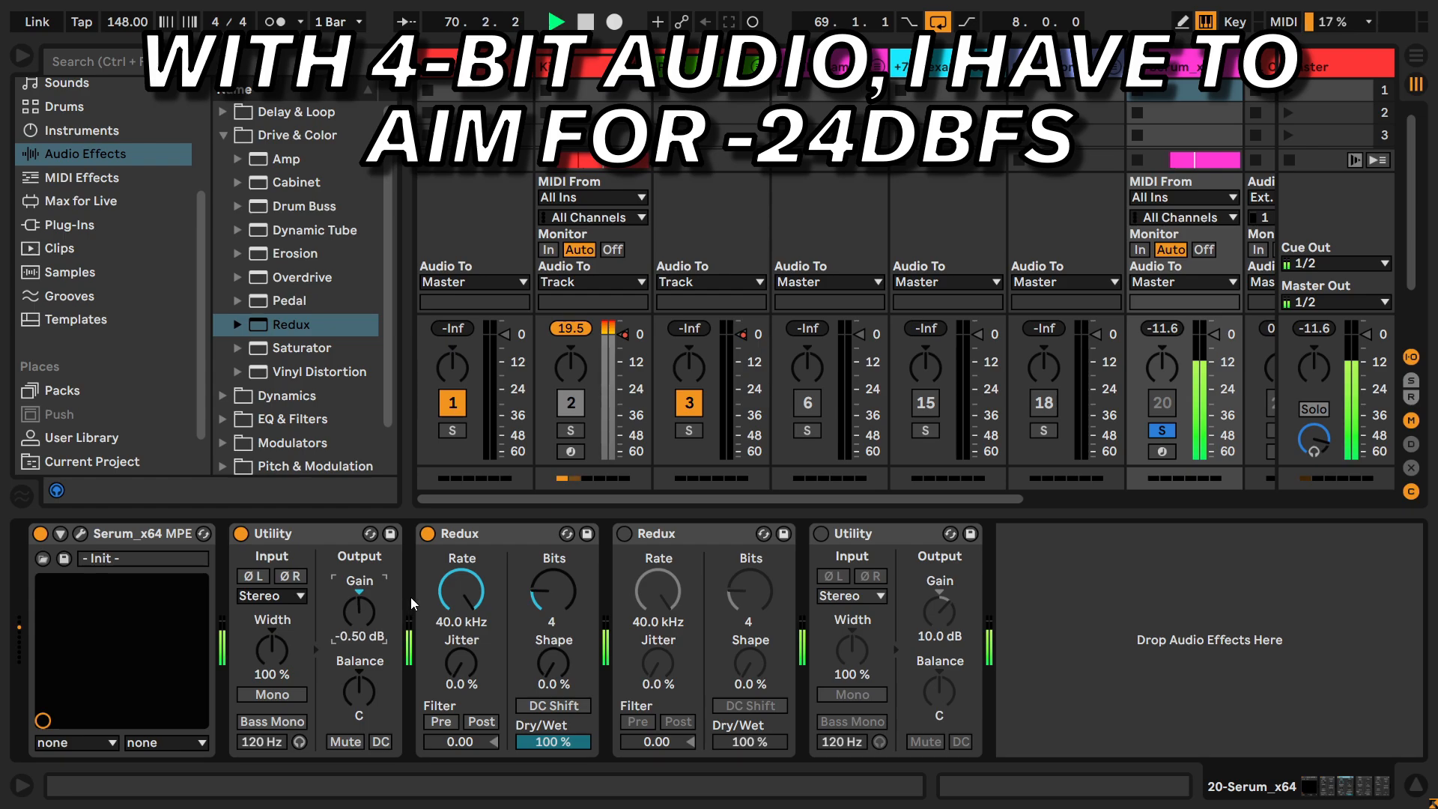
click(428, 534)
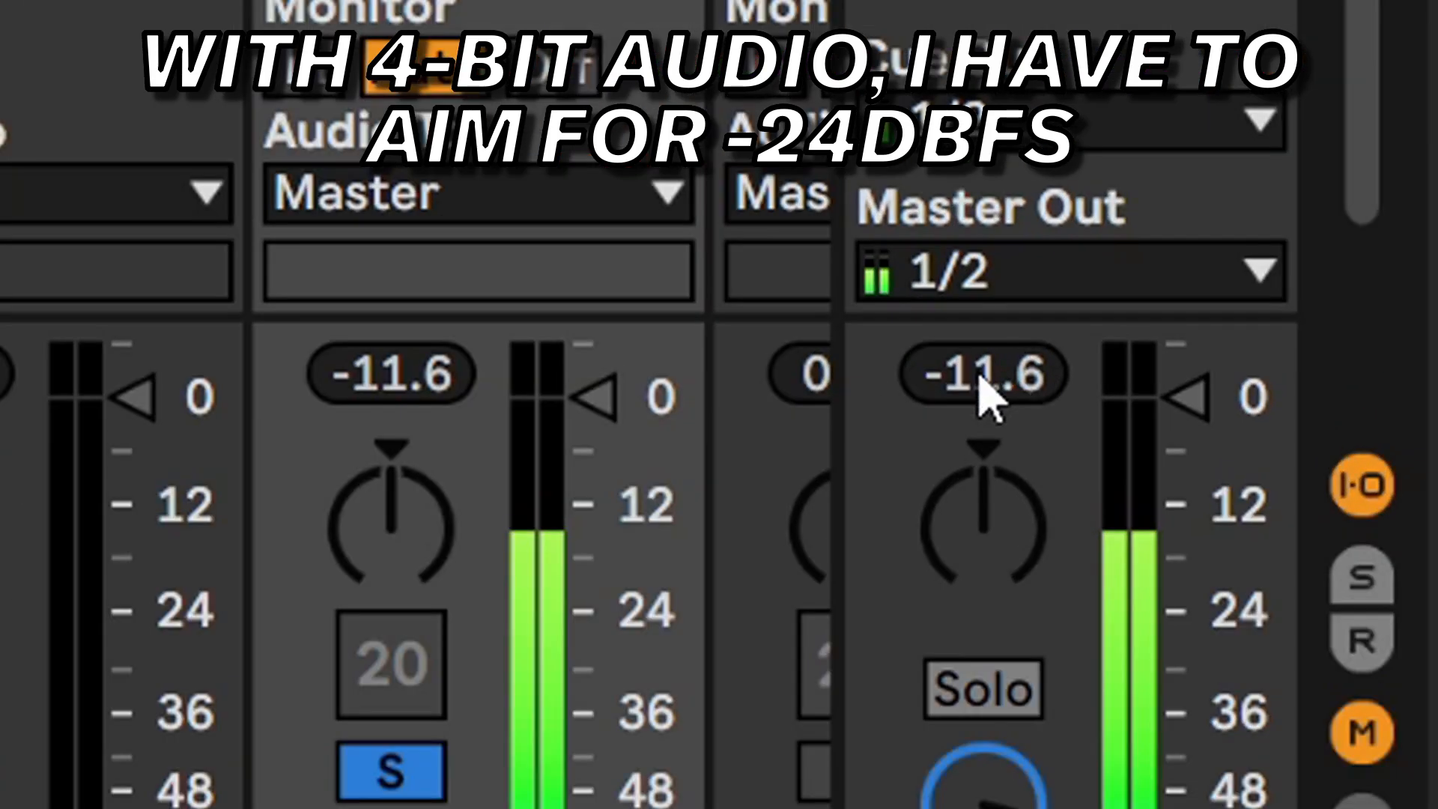
drag(1315, 331, 1315, 352)
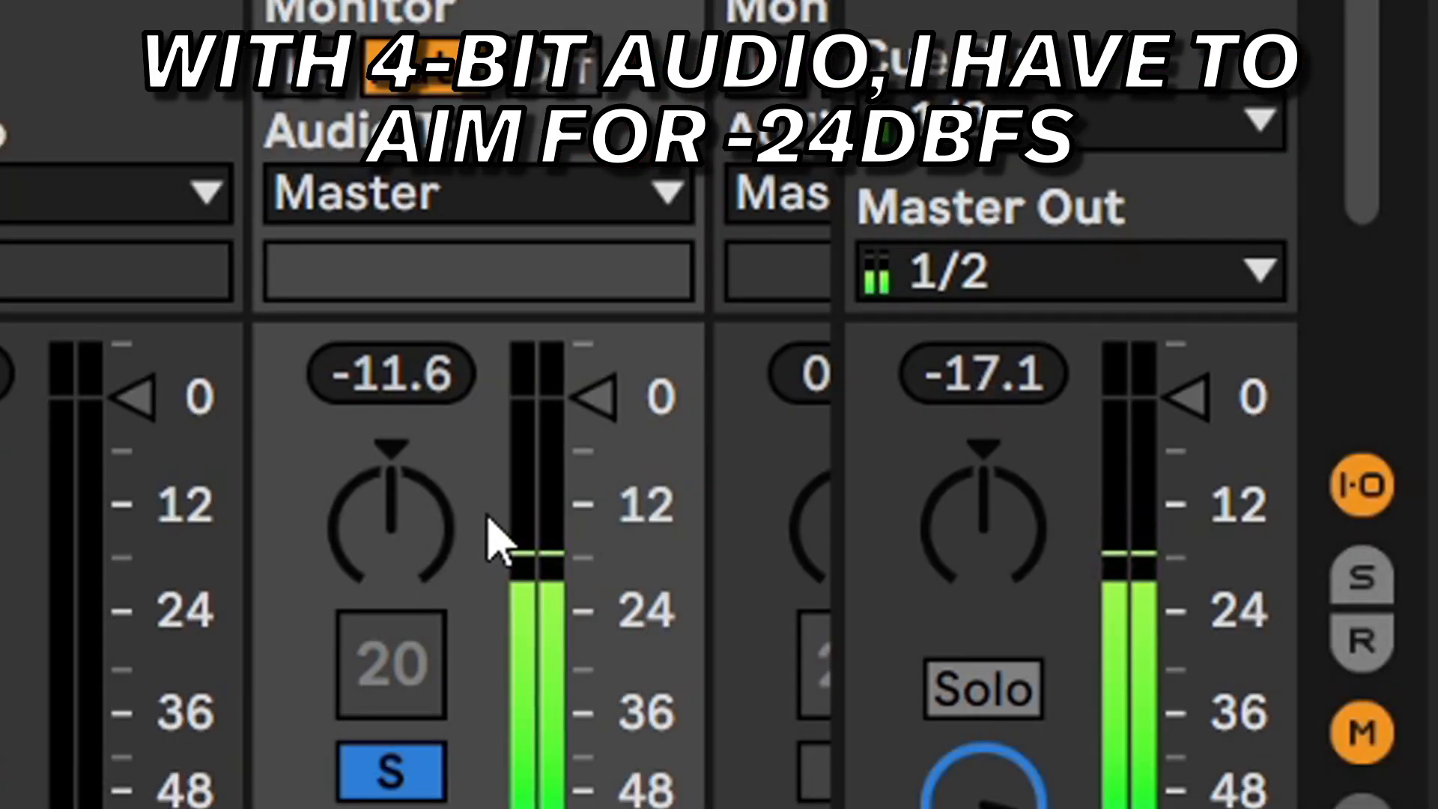
drag(942, 389, 998, 425)
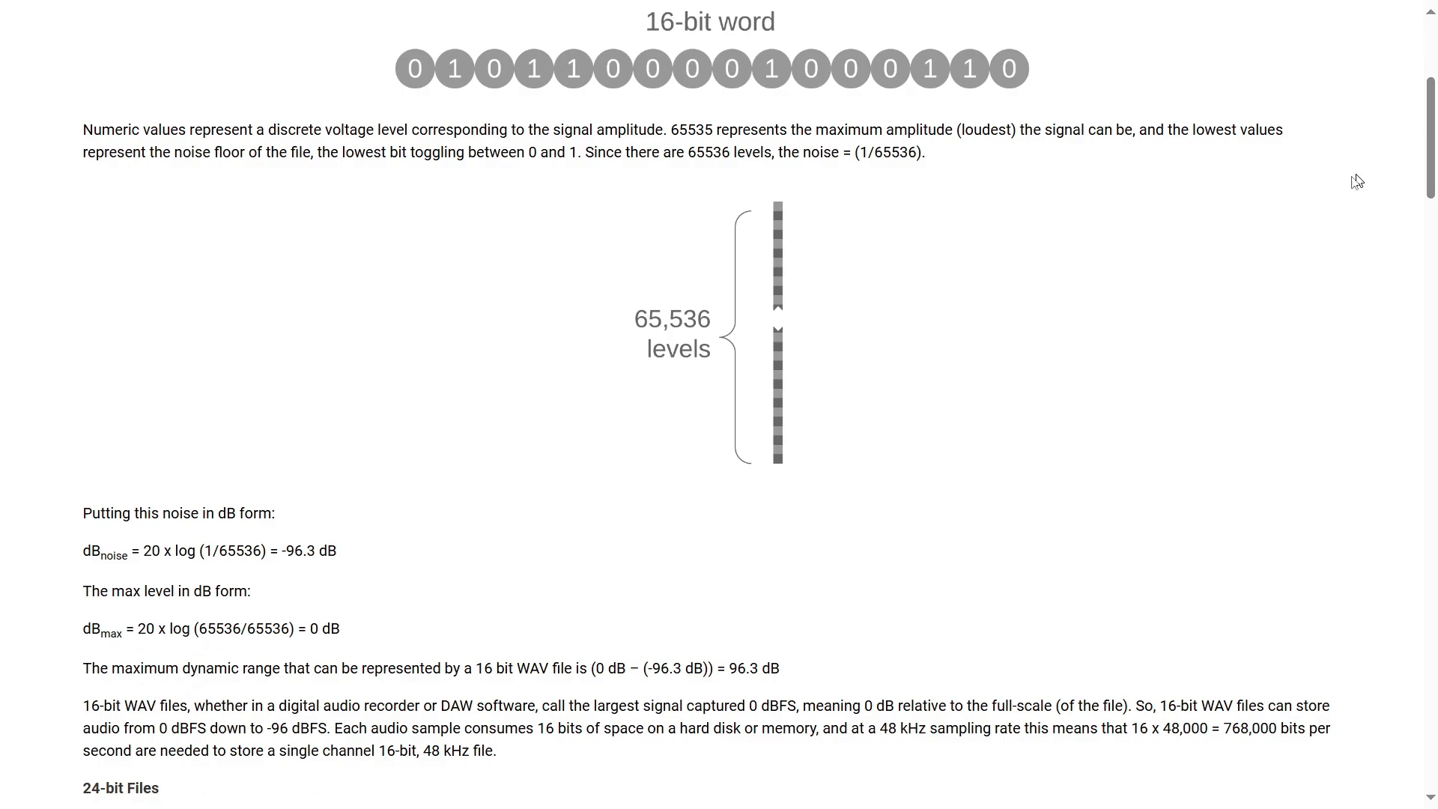
Examine the article's noise, maximum level and dynamic range calculations for 16-bit, 24-bit and 32-bit float files
click(316, 566)
drag(1420, 176, 1434, 385)
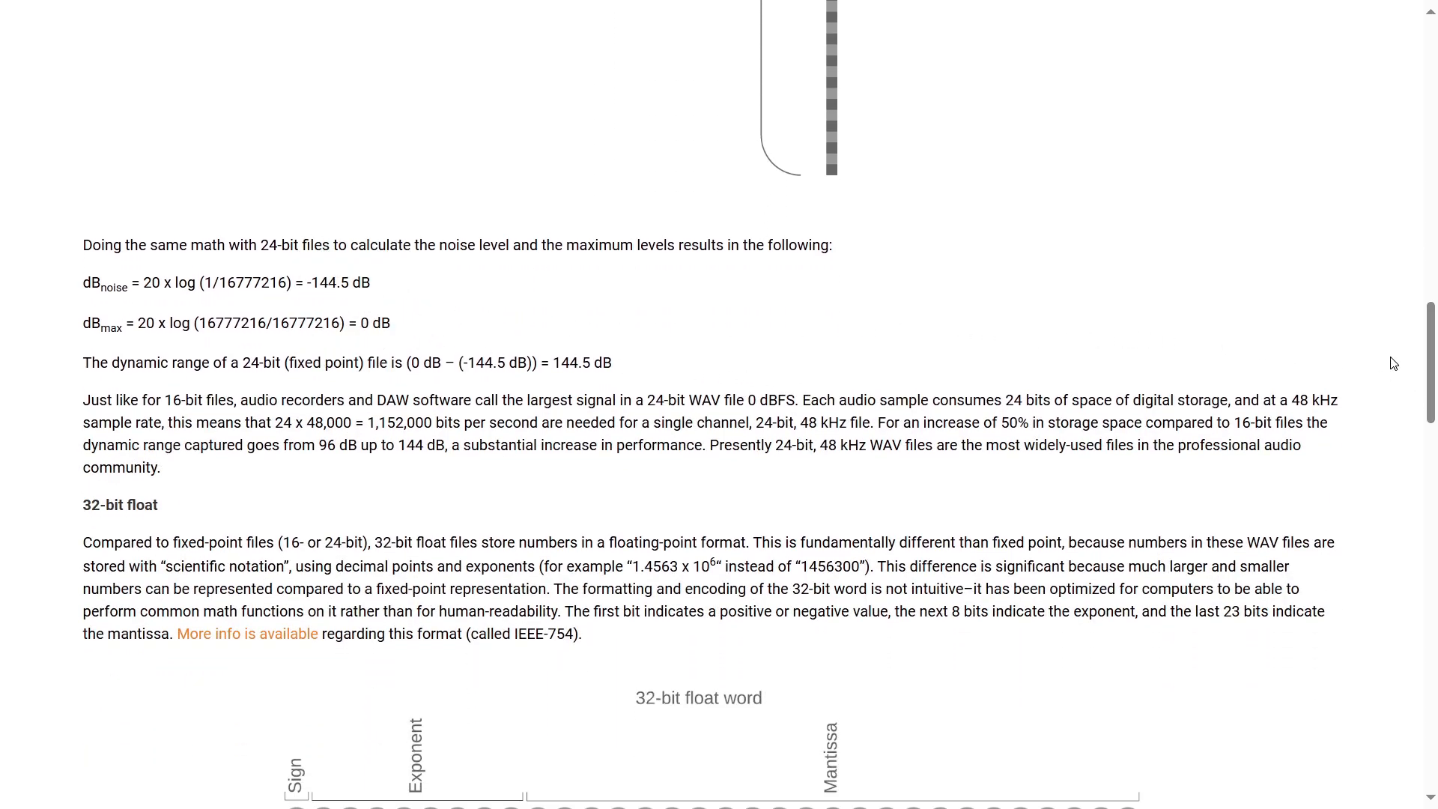
drag(1433, 364, 1436, 445)
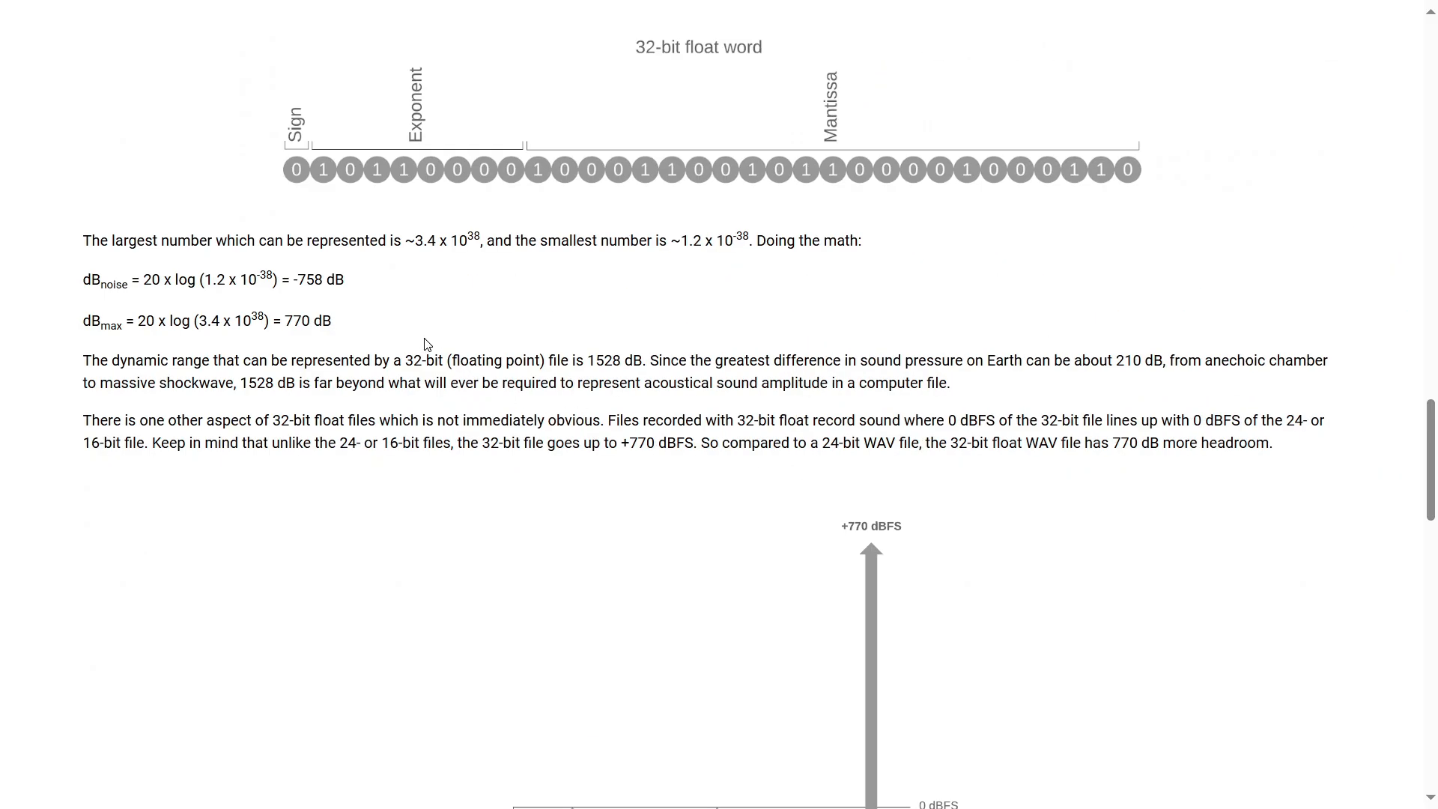
click(372, 308)
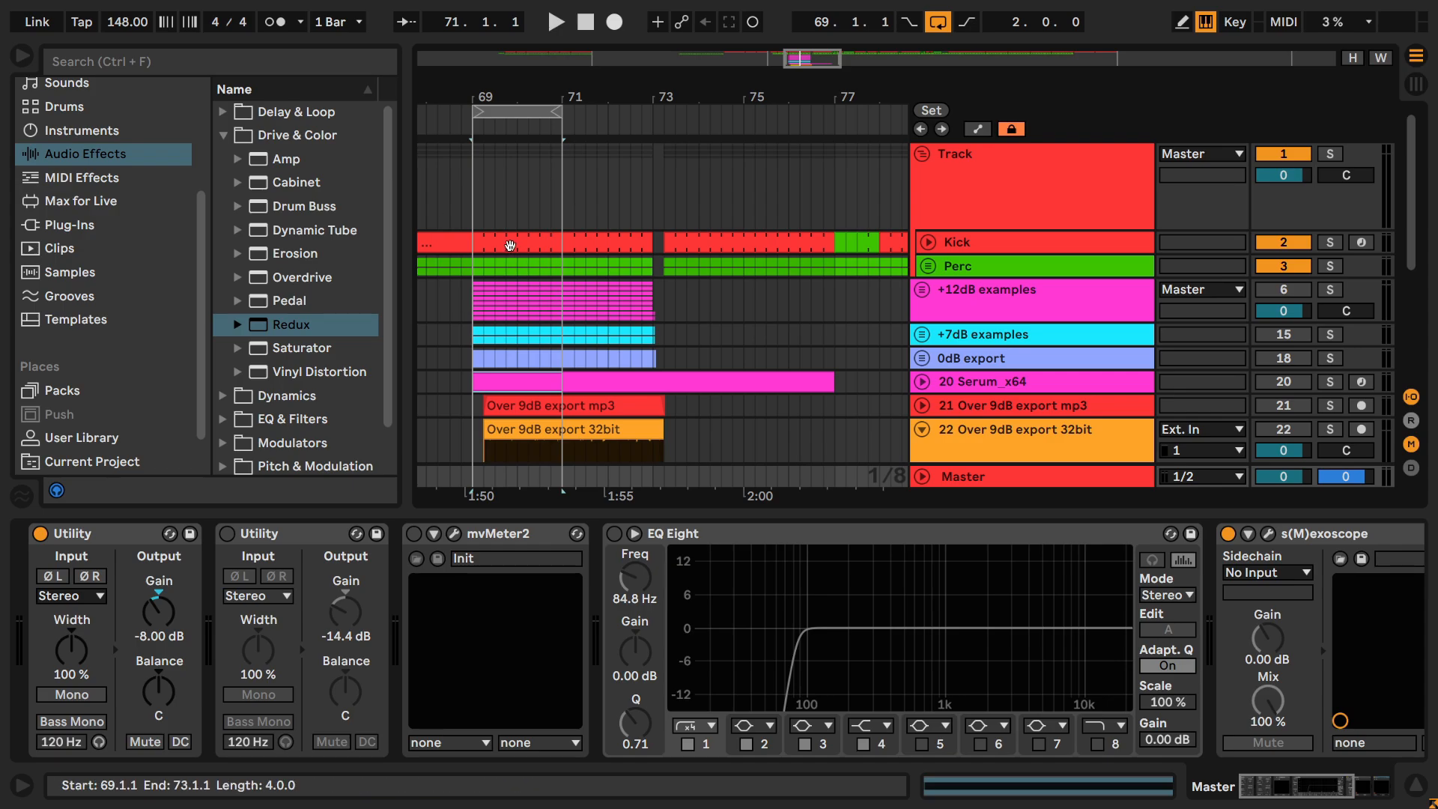
Play the looped section in the mixer view, set the first Utility's gain to -8.20 dB, and stop playback
key(Tab)
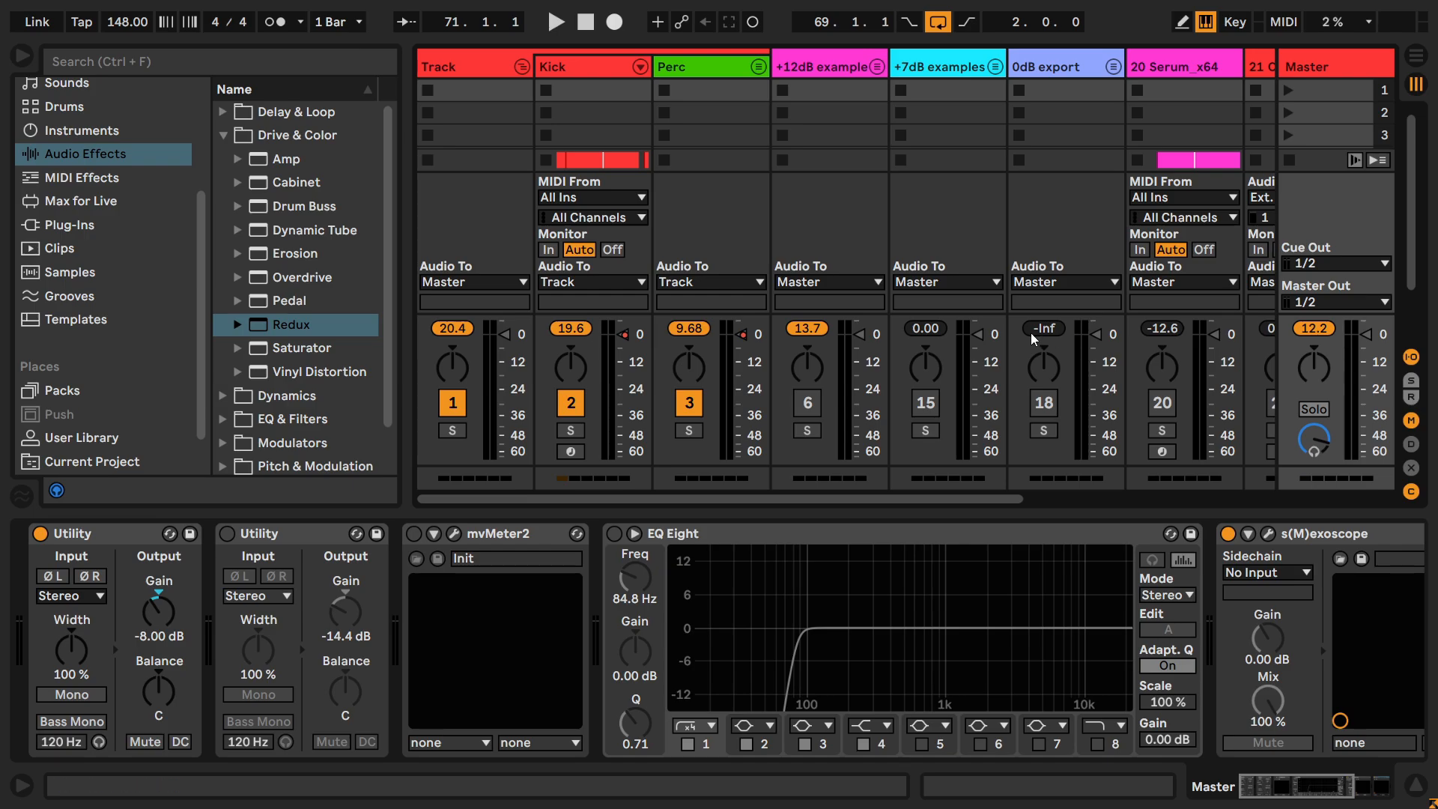
key(space)
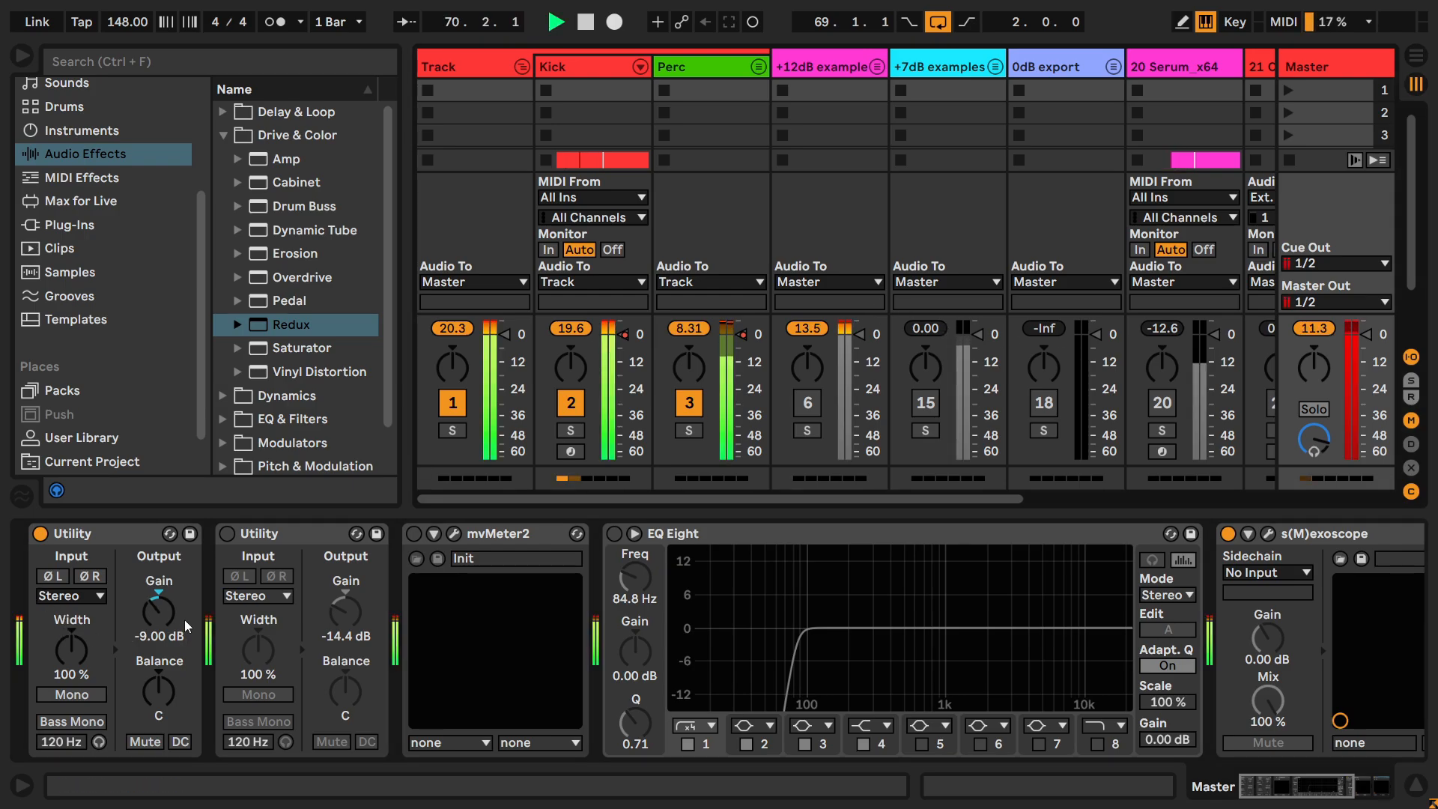
scroll(186, 625, down, 1)
key(space)
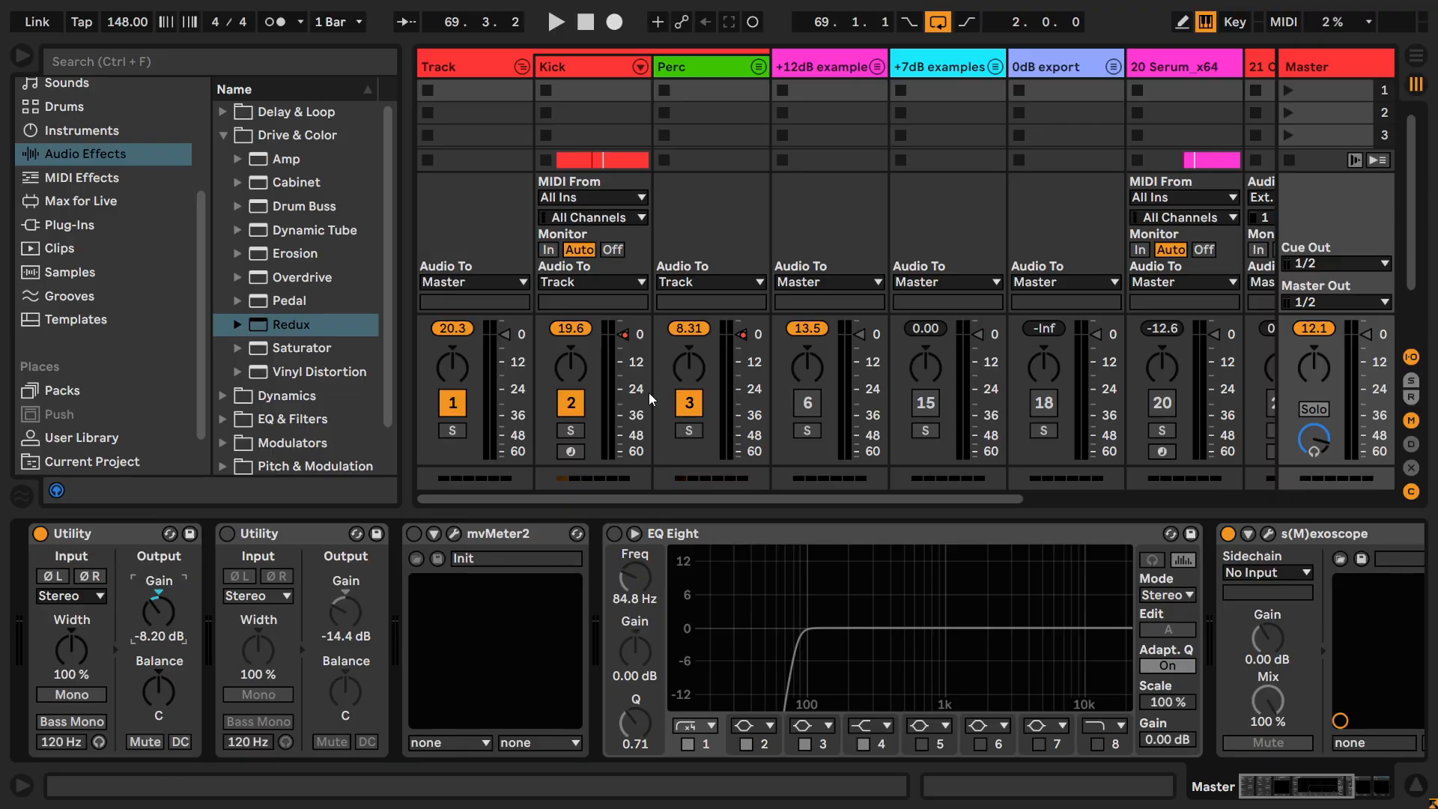
Open the audio export settings from the arrangement view and set the PCM bit depth to 32
key(Tab)
key(ctrl+shift+r)
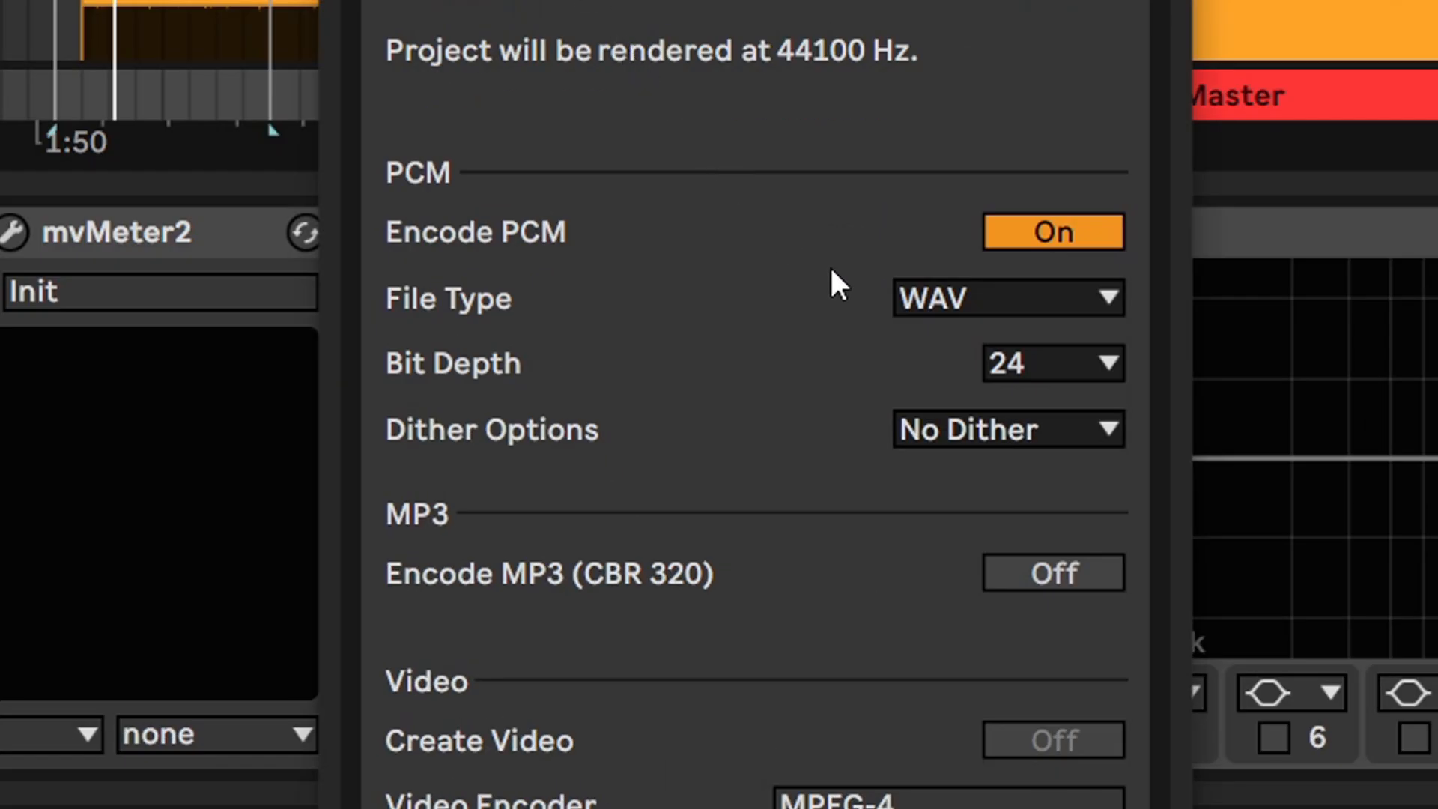
click(996, 363)
click(1026, 502)
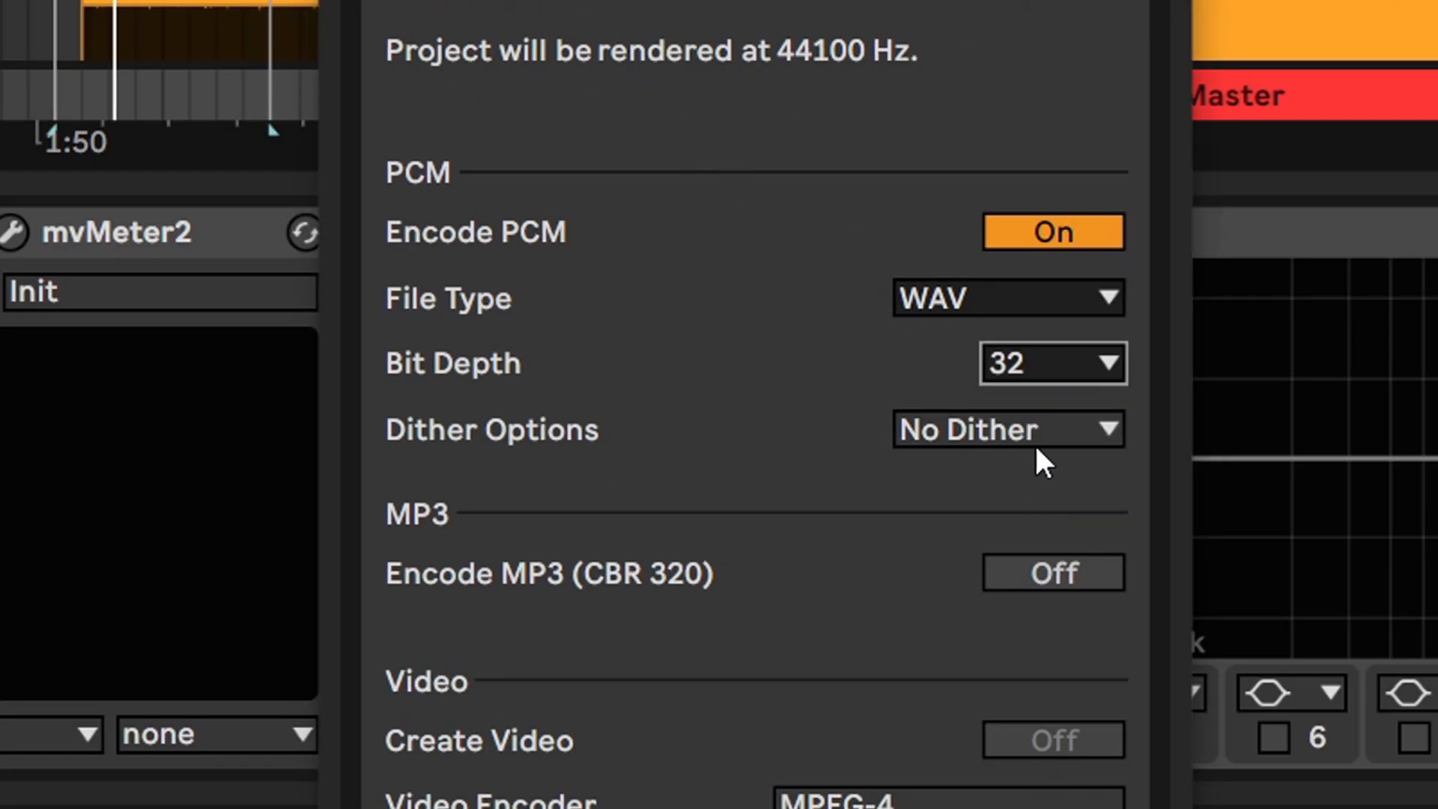
Set the export bit depth to 24, and switch the encoding from PCM to MP3
click(1038, 379)
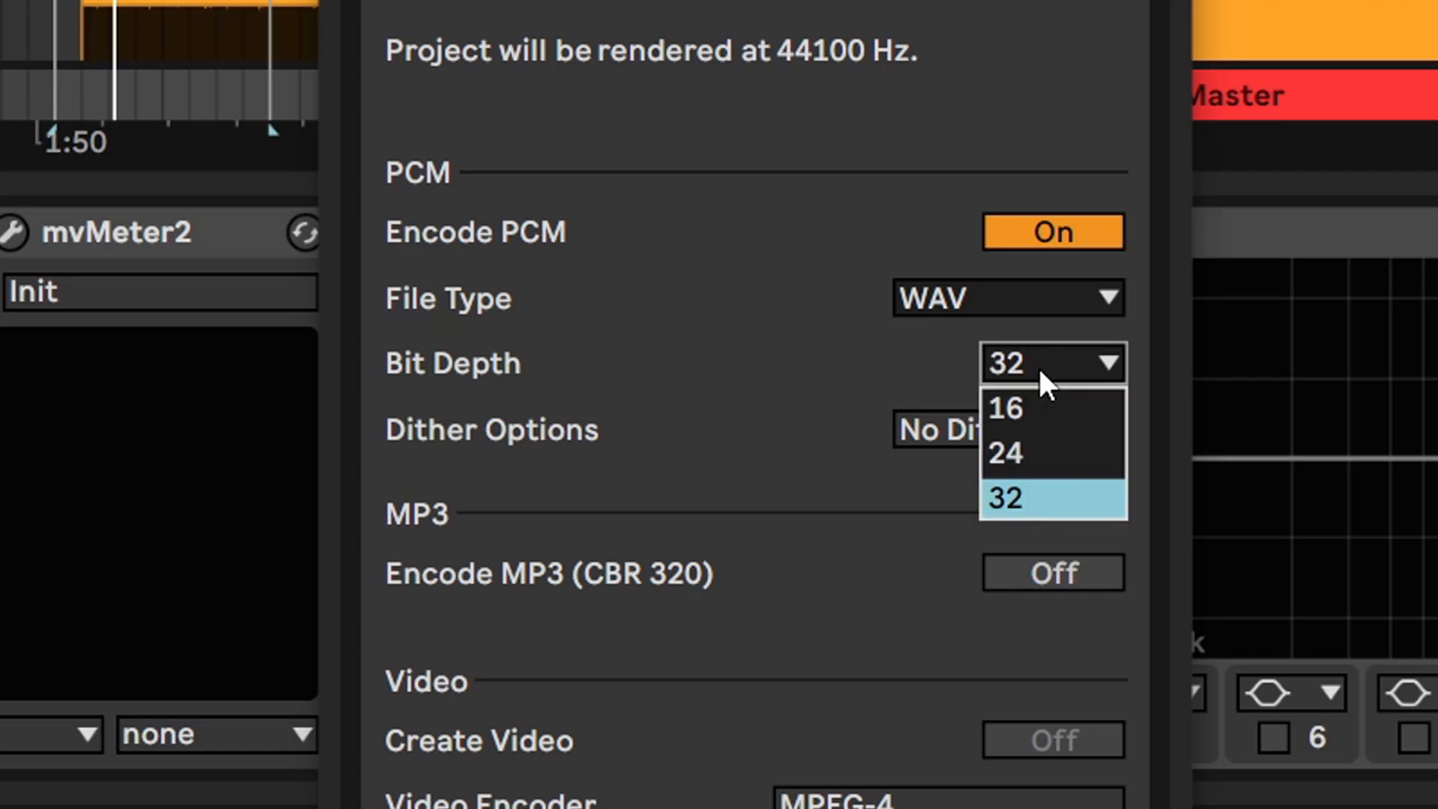
click(1041, 452)
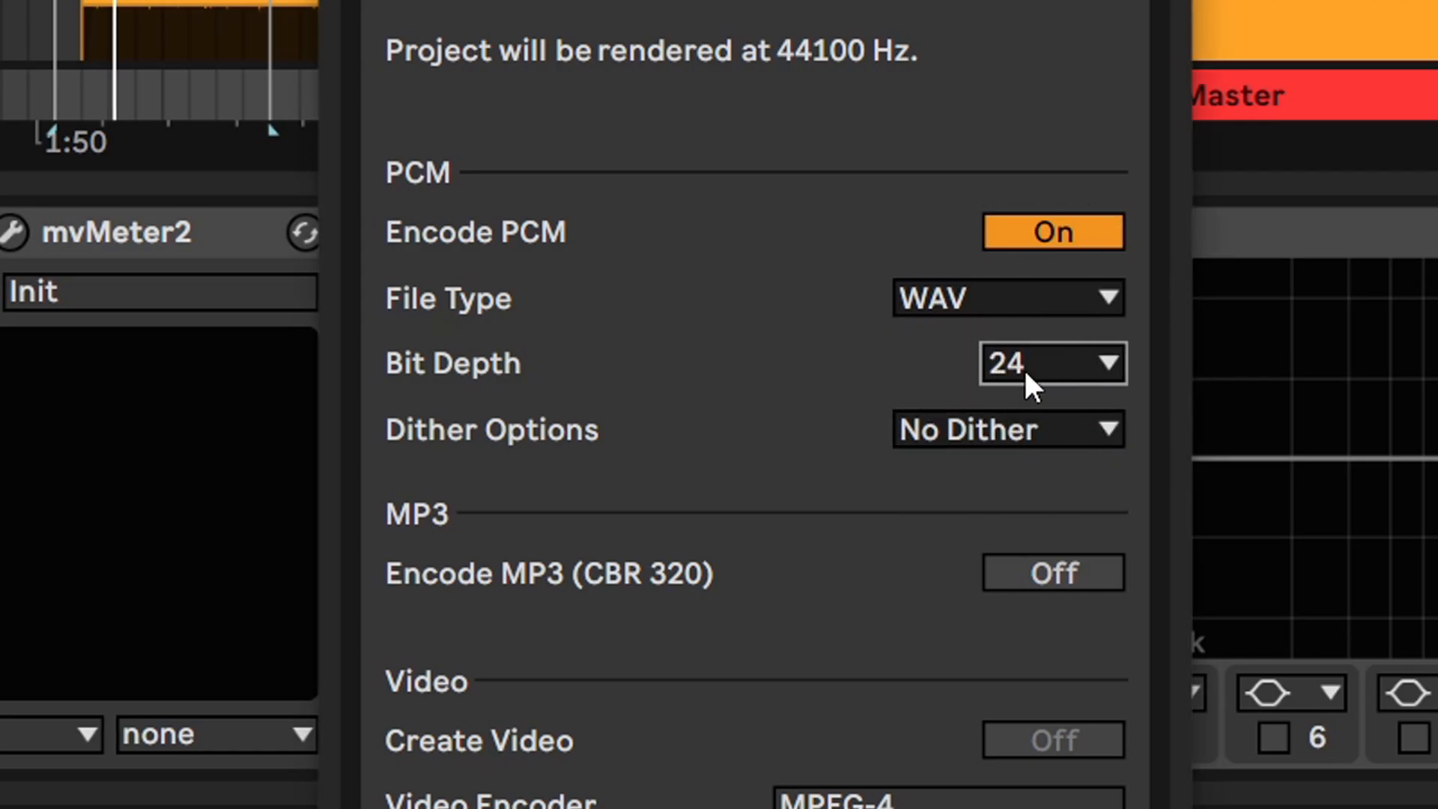
click(1030, 244)
click(1053, 573)
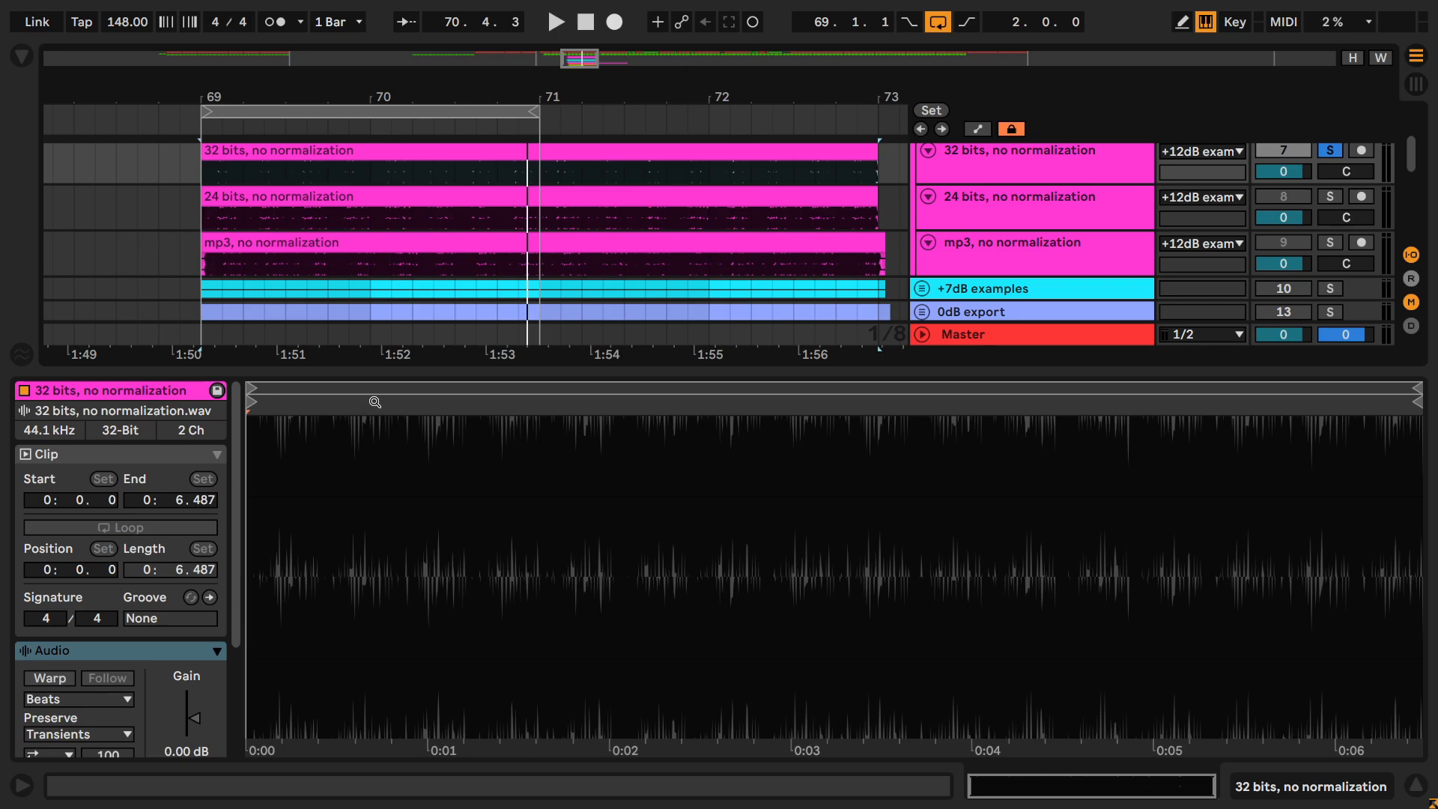
Set the 32-bit clip's gain to -13.1 dB and the 24-bit clip's to -4.50 dB to compare their waveforms with the mp3 clip
drag(319, 413, 475, 569)
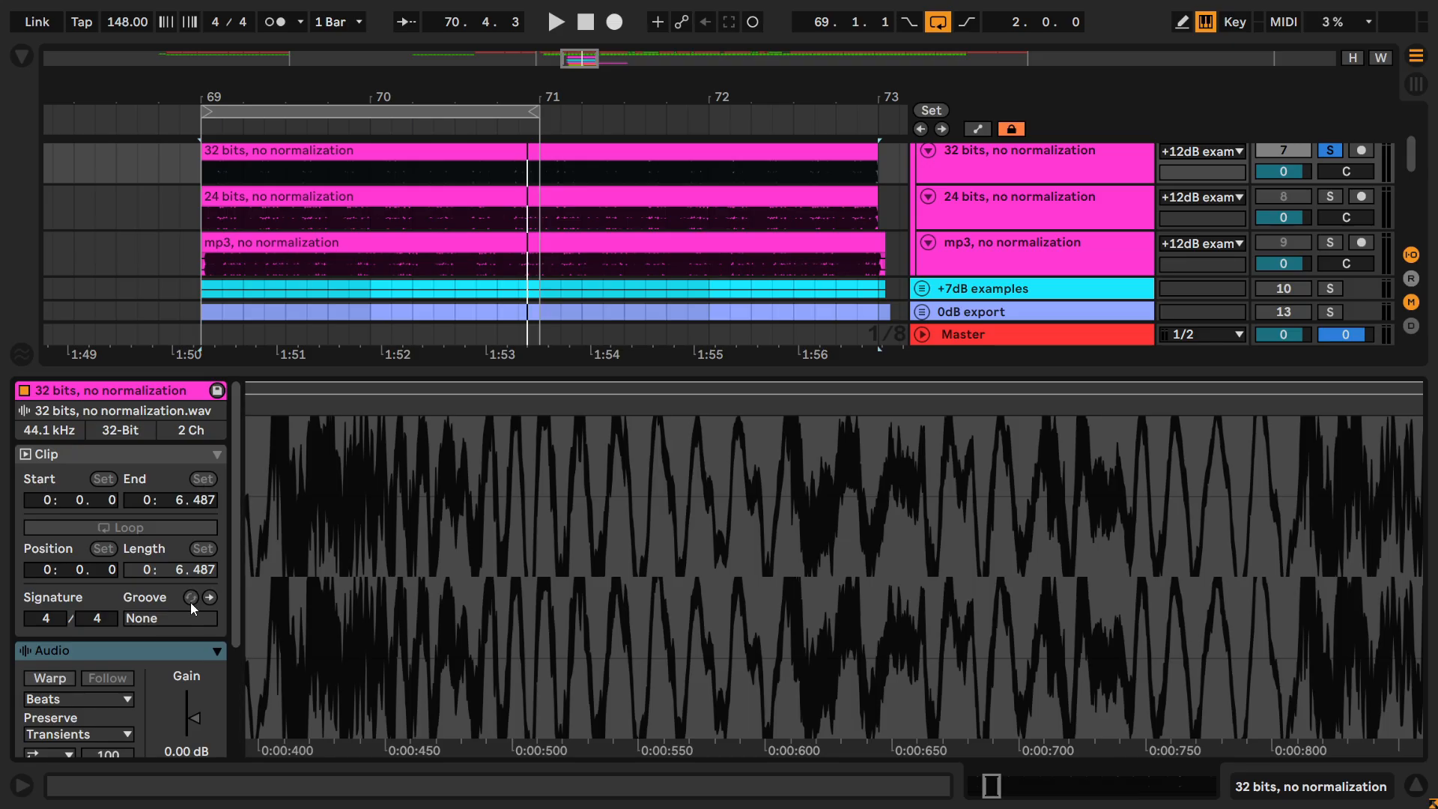
drag(193, 718, 193, 725)
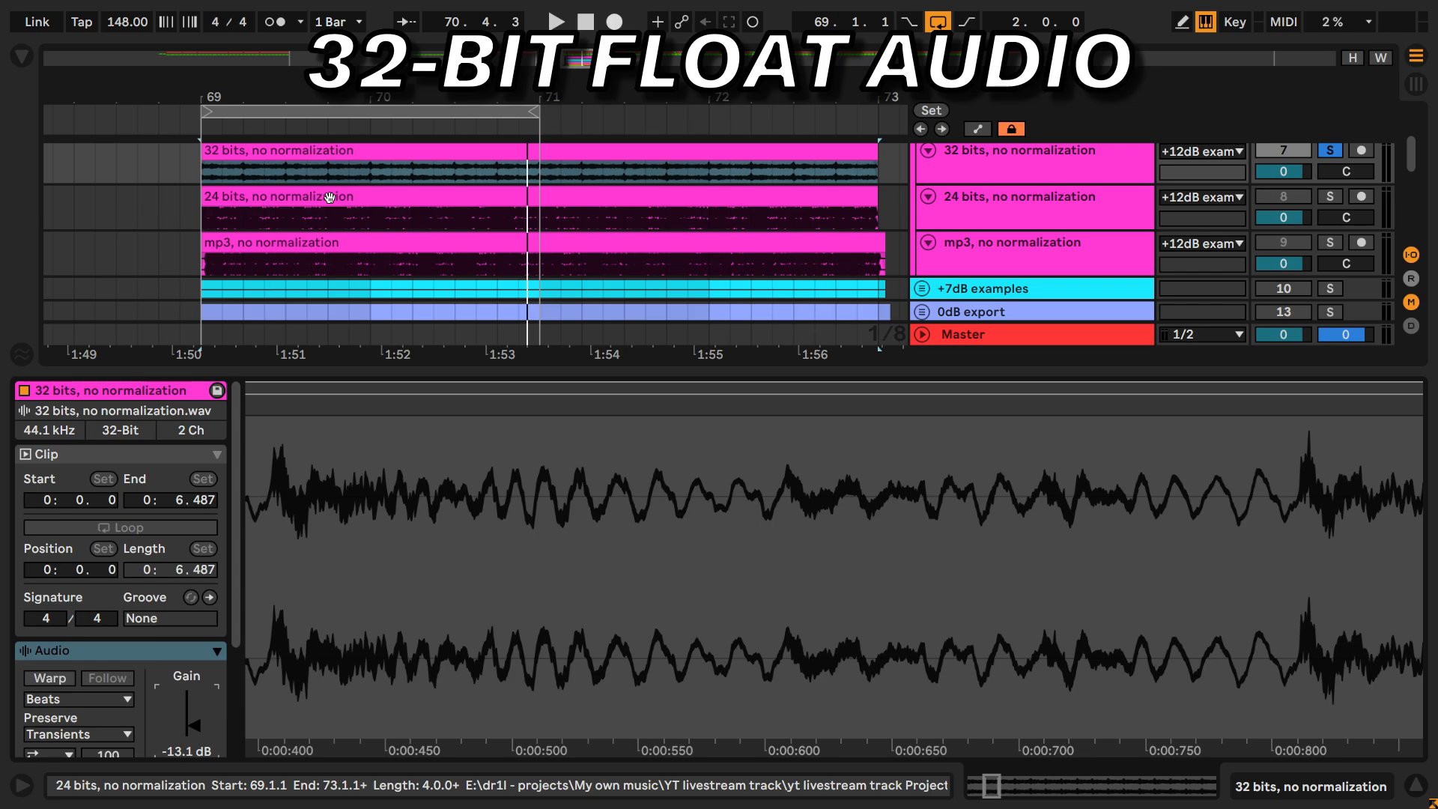
click(330, 197)
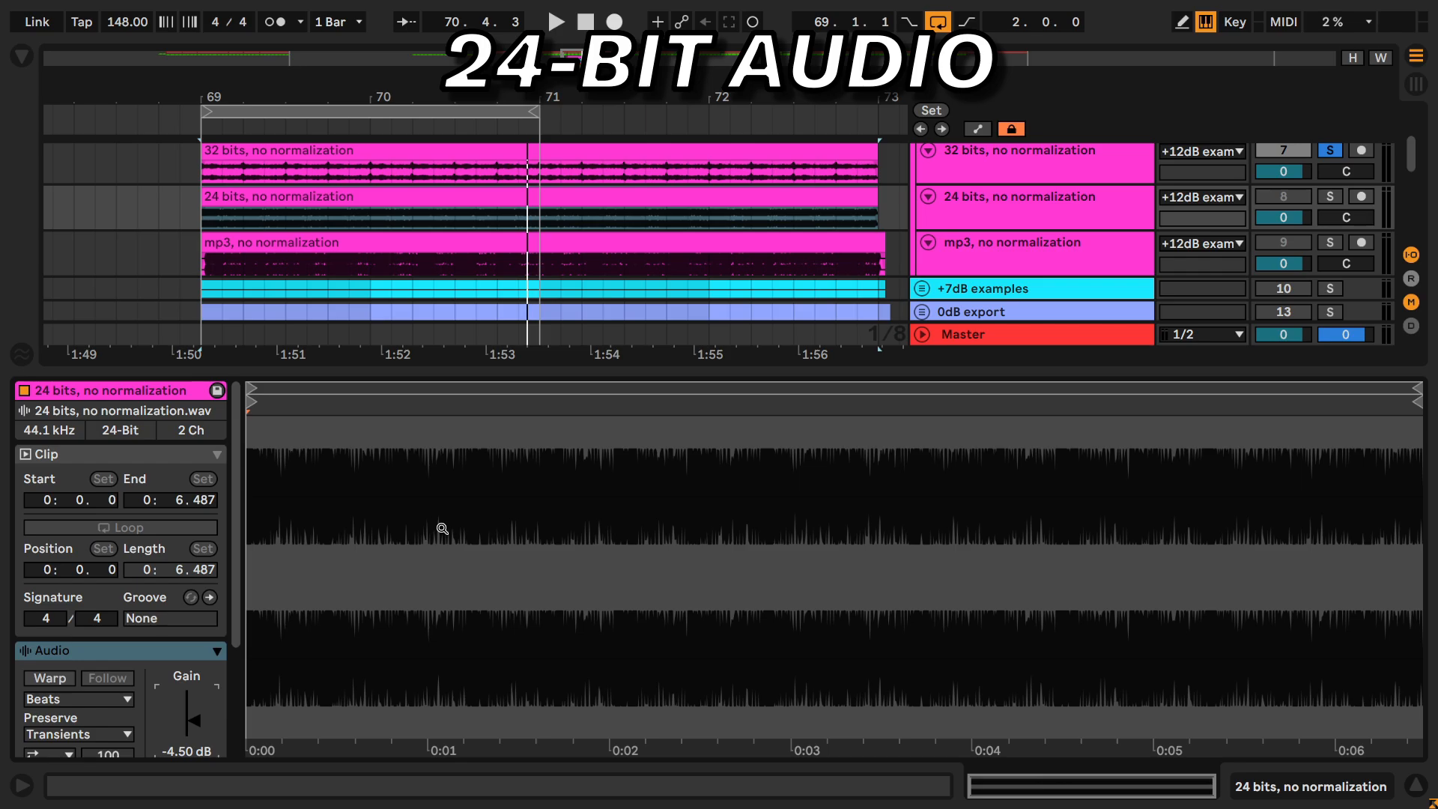
click(335, 258)
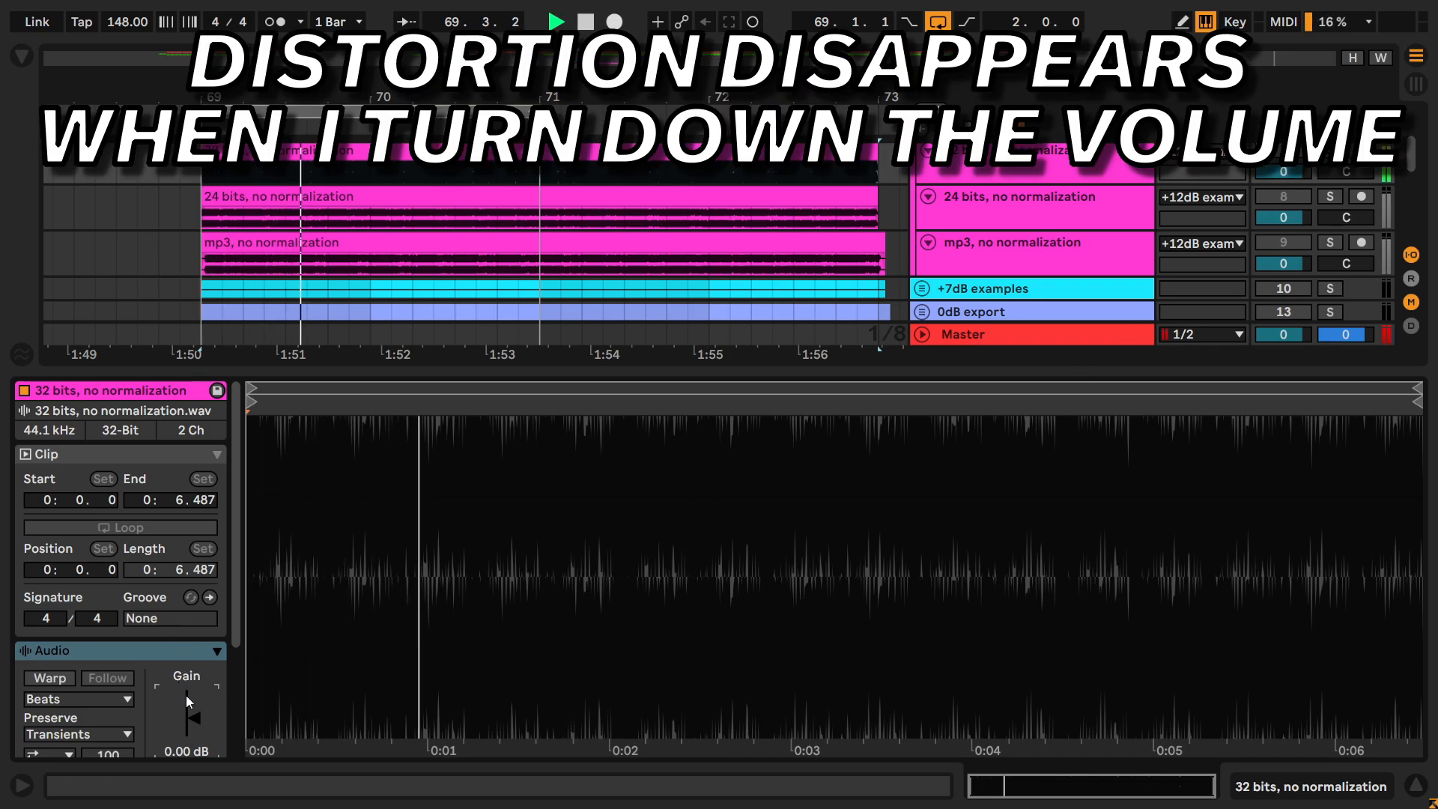
Lower the playing 32-bit clip's gain to -13.8 dB, return it to 0.00 dB, and stop playback
drag(193, 719, 196, 732)
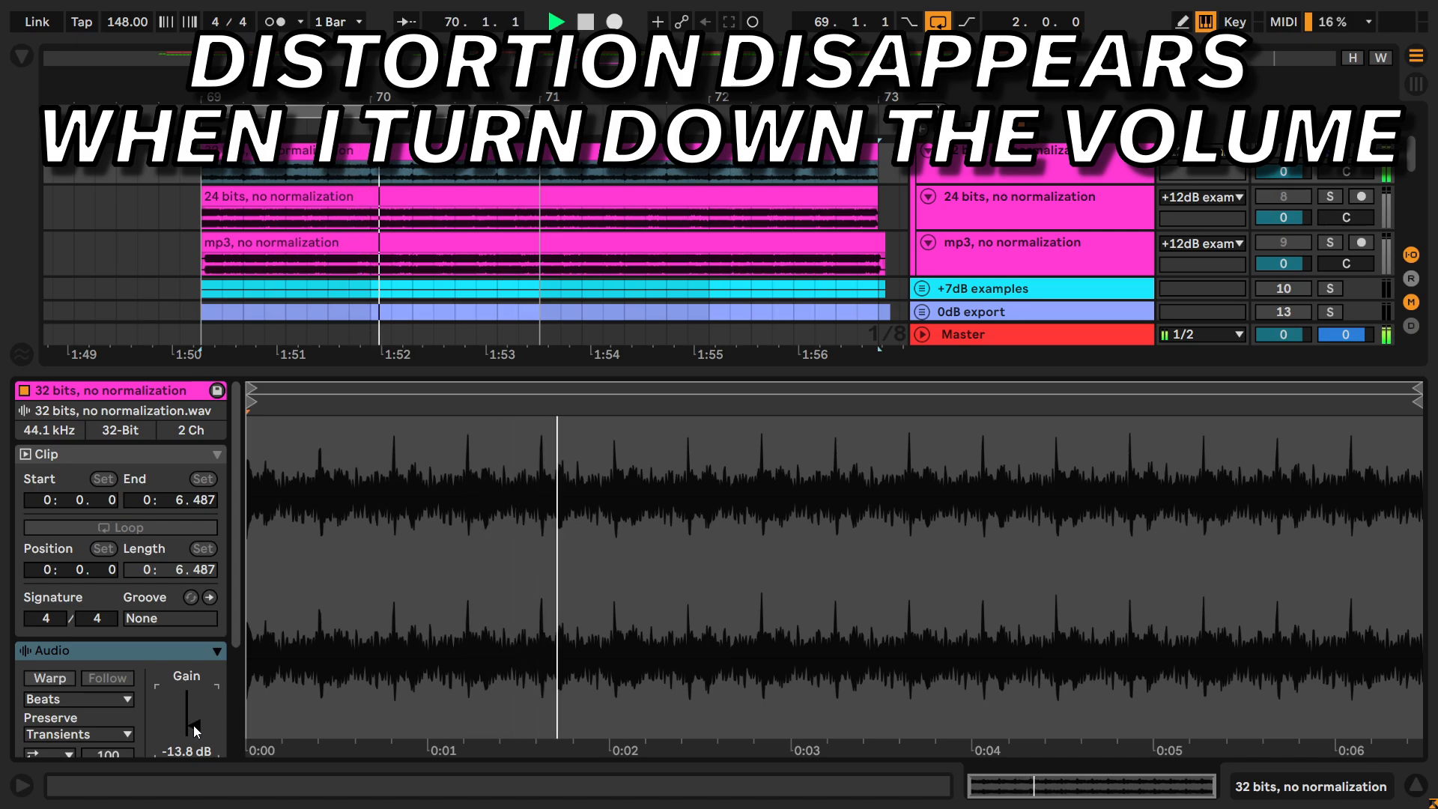
drag(196, 731, 197, 718)
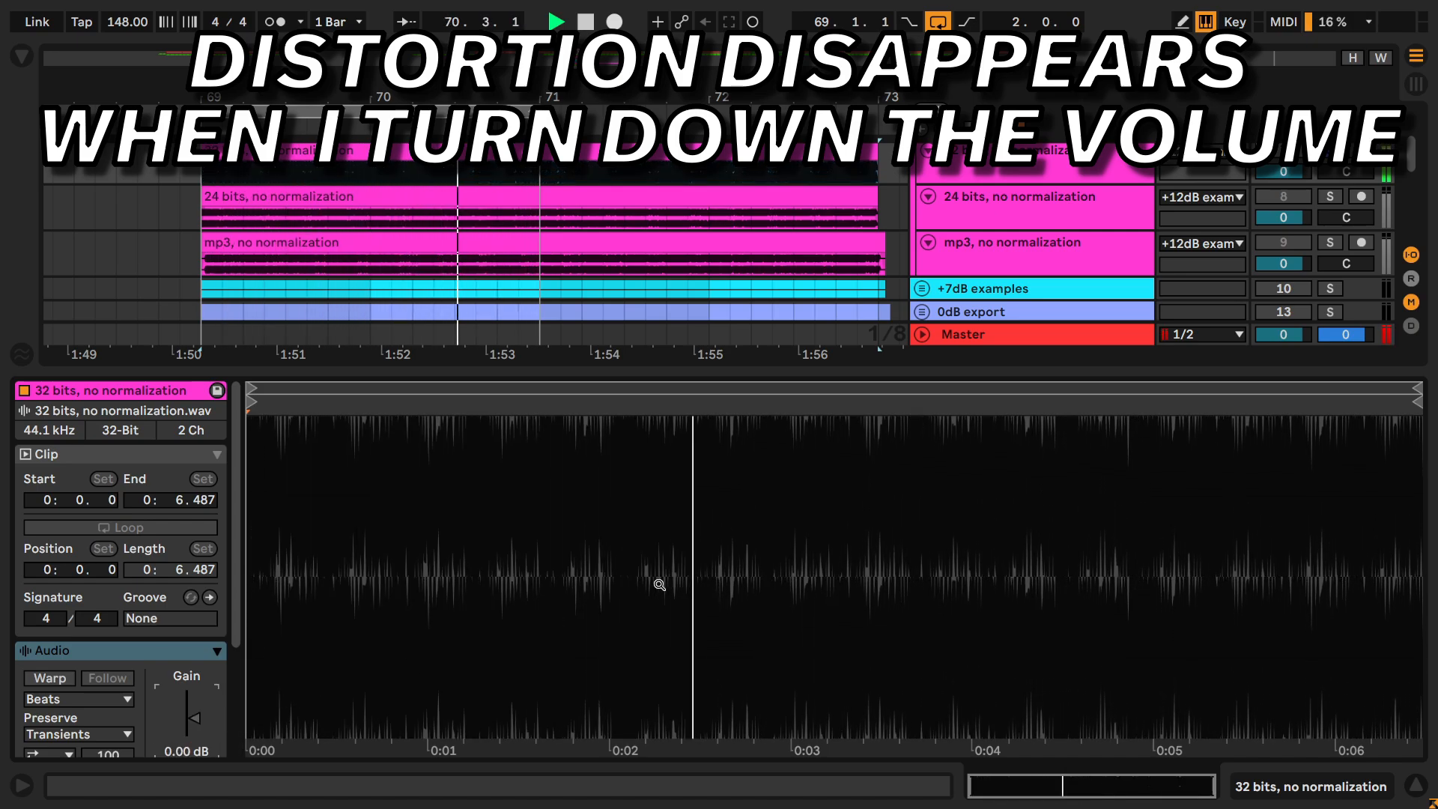
key(space)
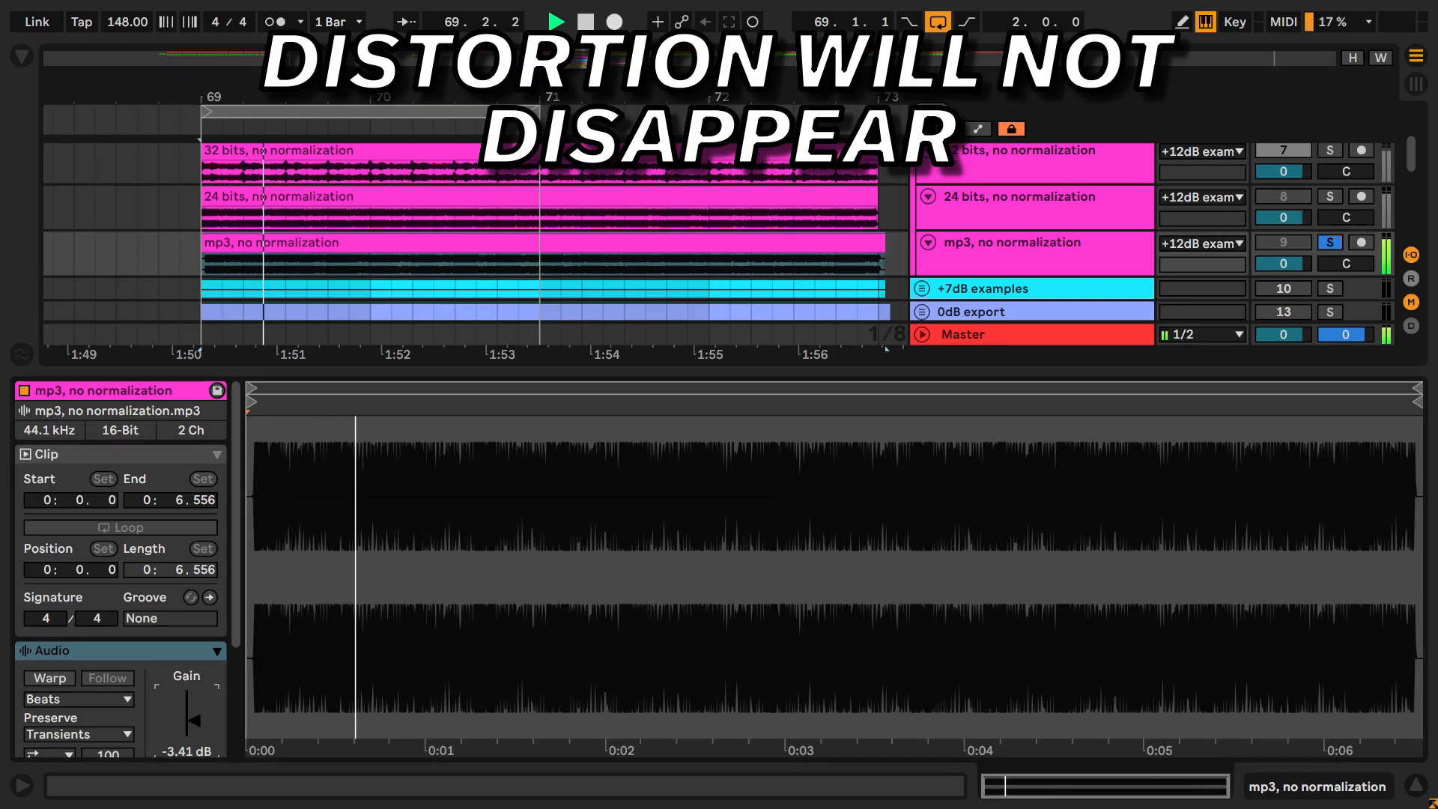
Set the playing mp3 clip's gain to -2.70 dB, and the 24-bit clip's to -4.05 dB with its track soloed, and stop playback
drag(195, 724, 195, 719)
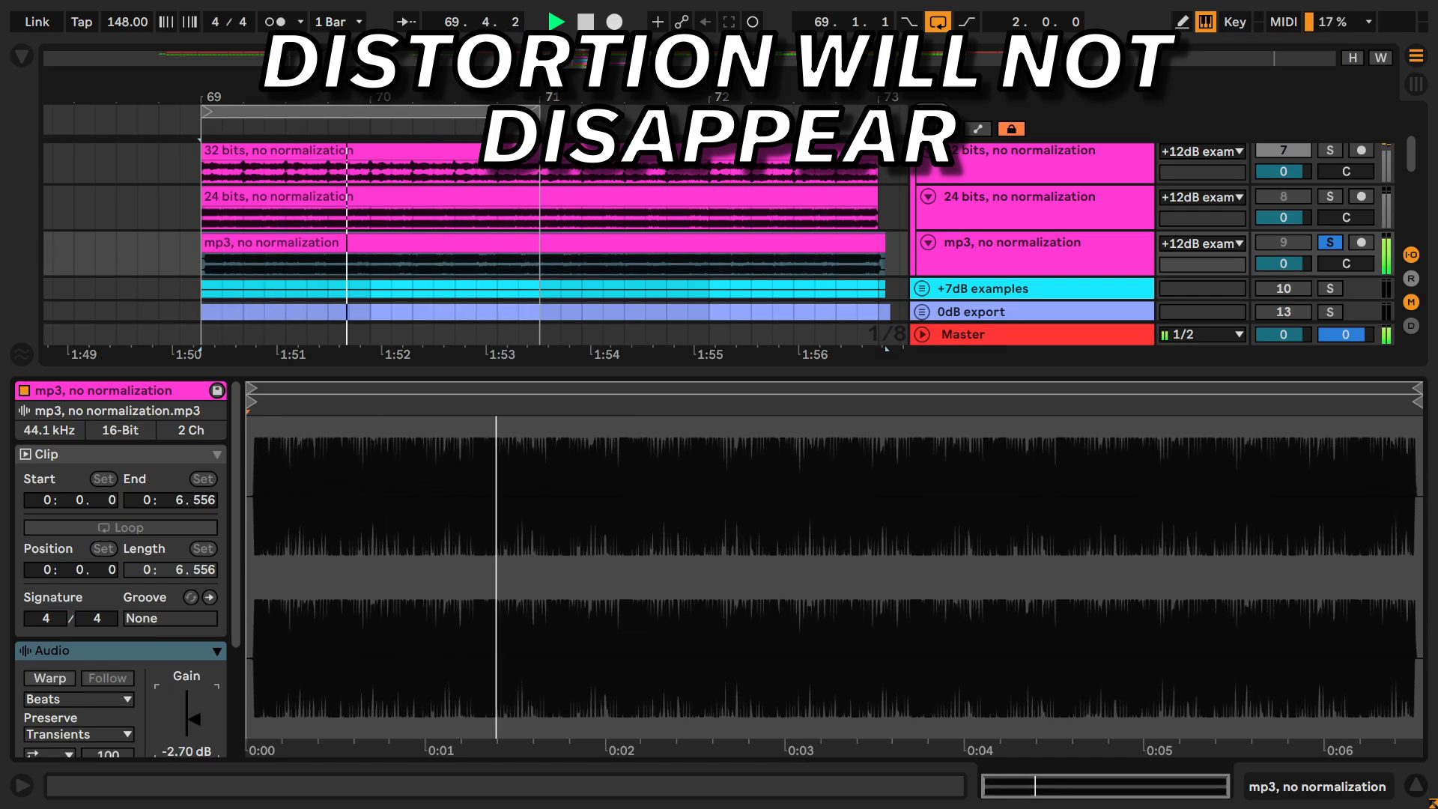
click(1040, 215)
click(847, 197)
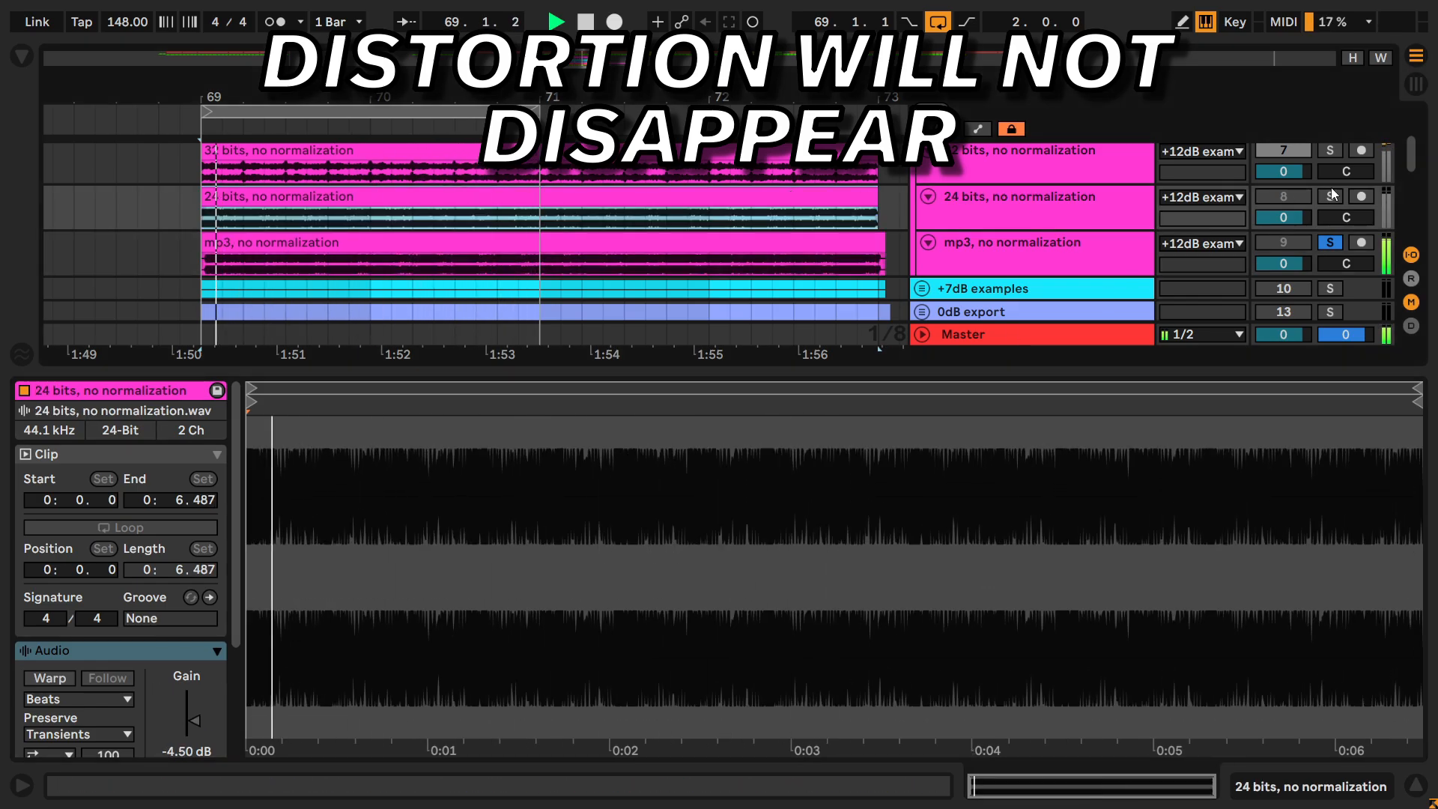
click(1331, 196)
drag(200, 707, 195, 720)
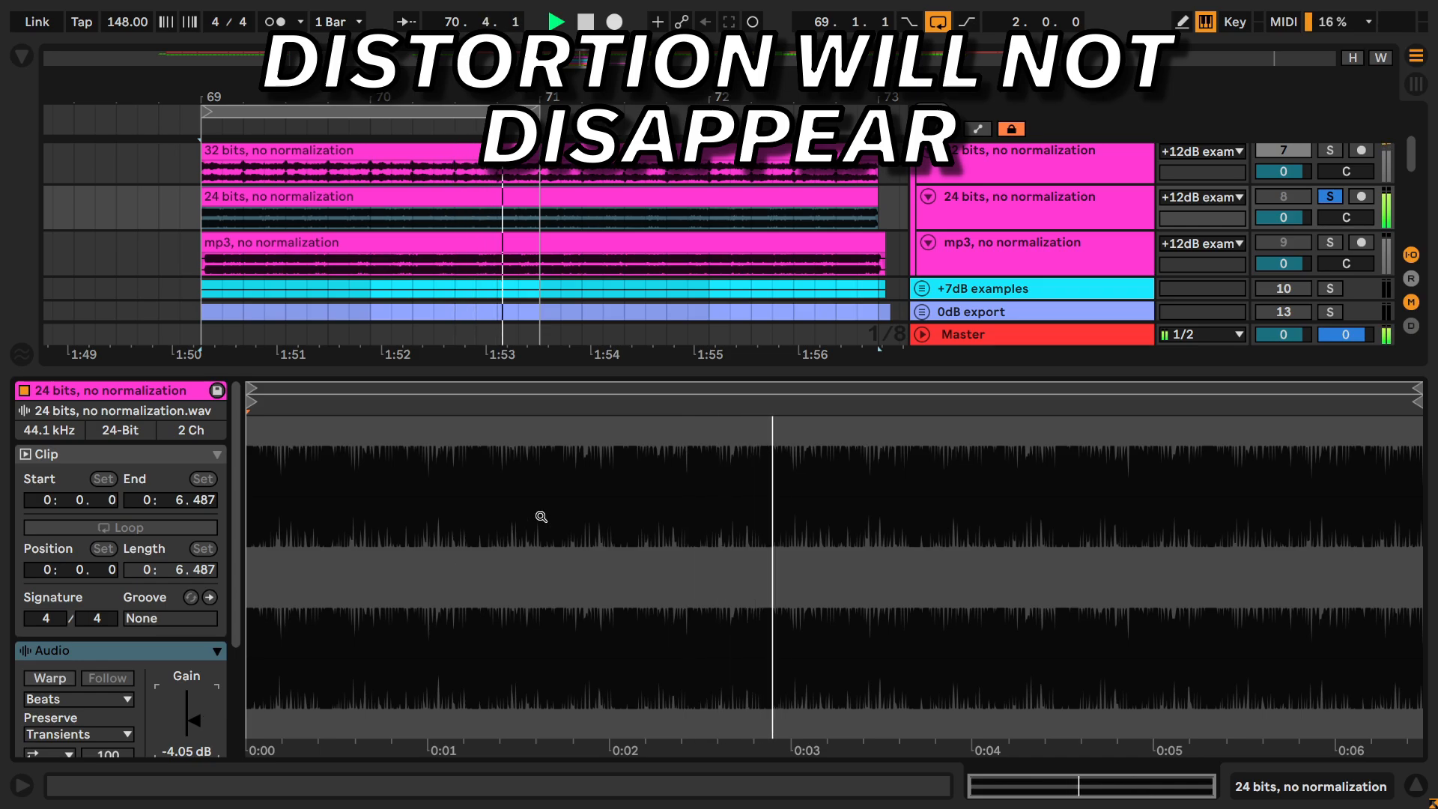
key(space)
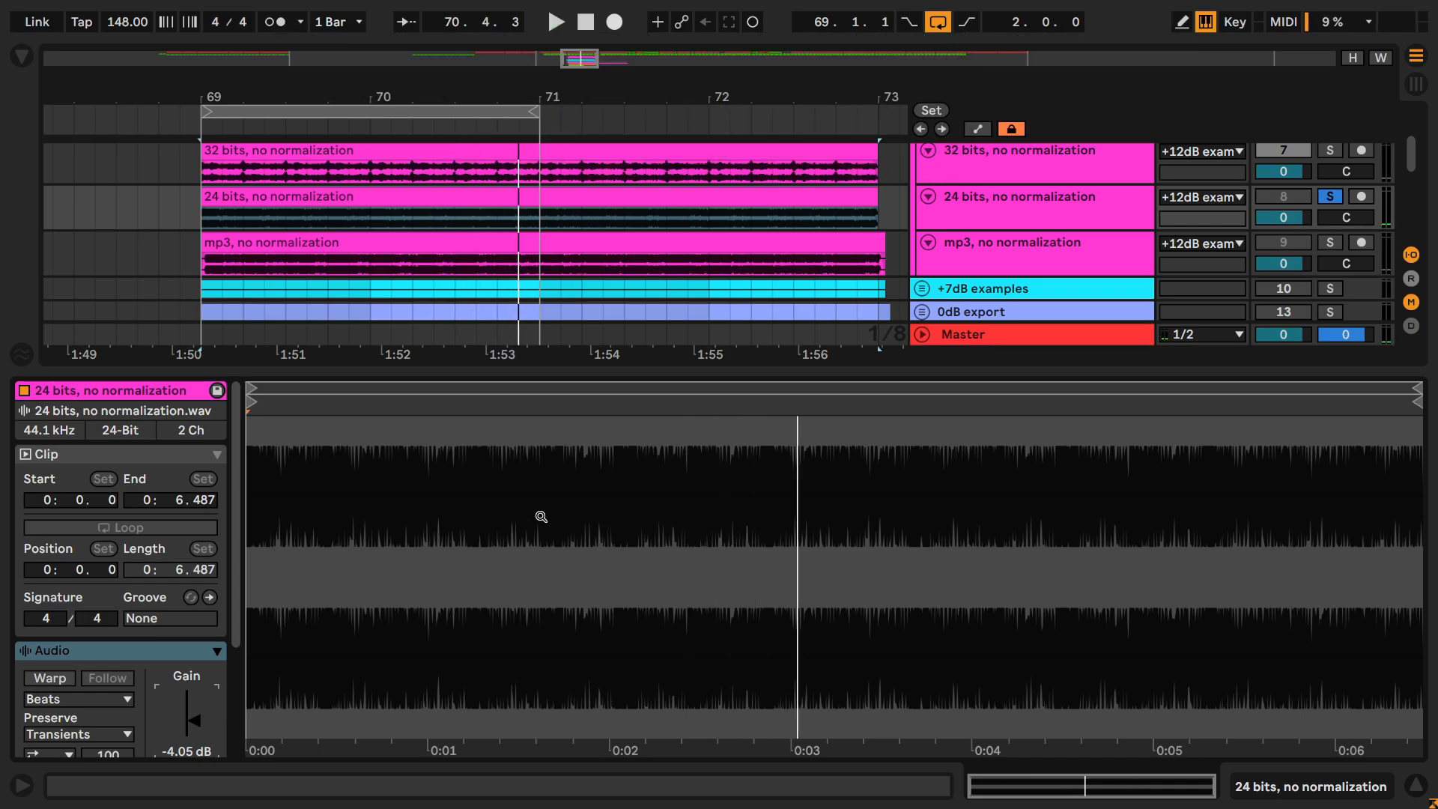